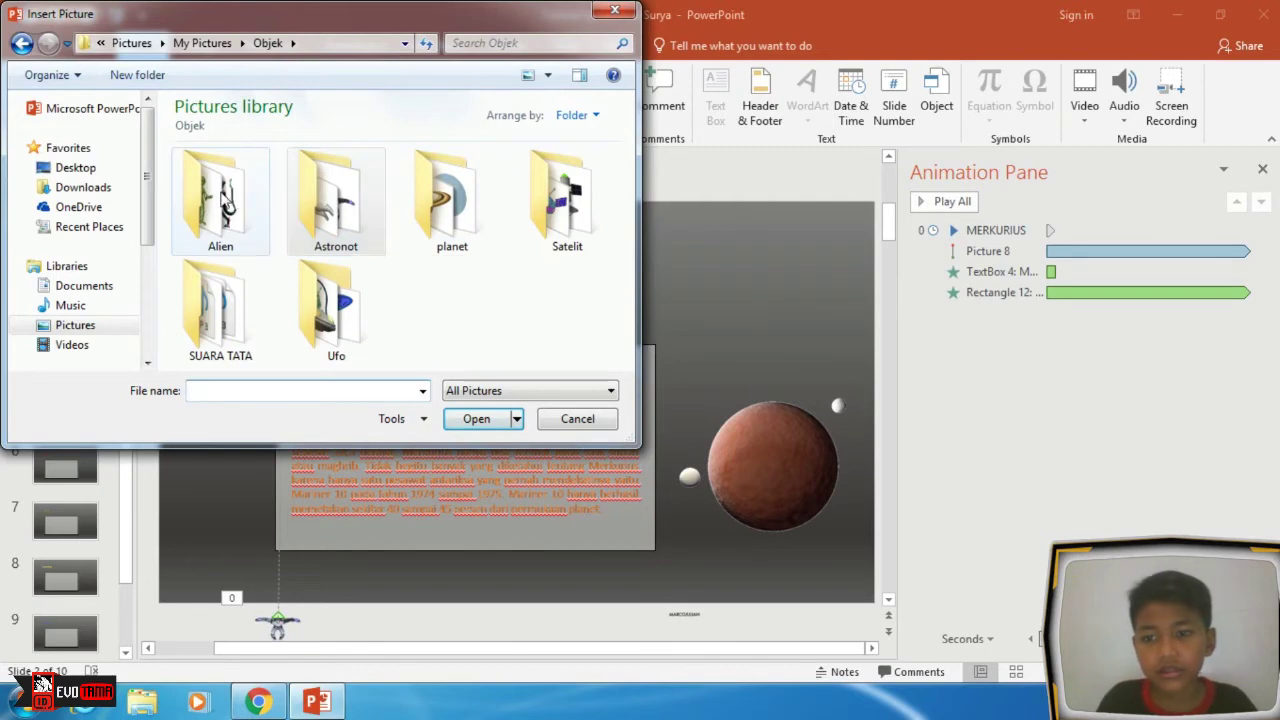
# Step: Insert the 200w picture from the Alien folder and place it on the upper-right edge of the slide's text box
pyautogui.doubleClick(220, 200)
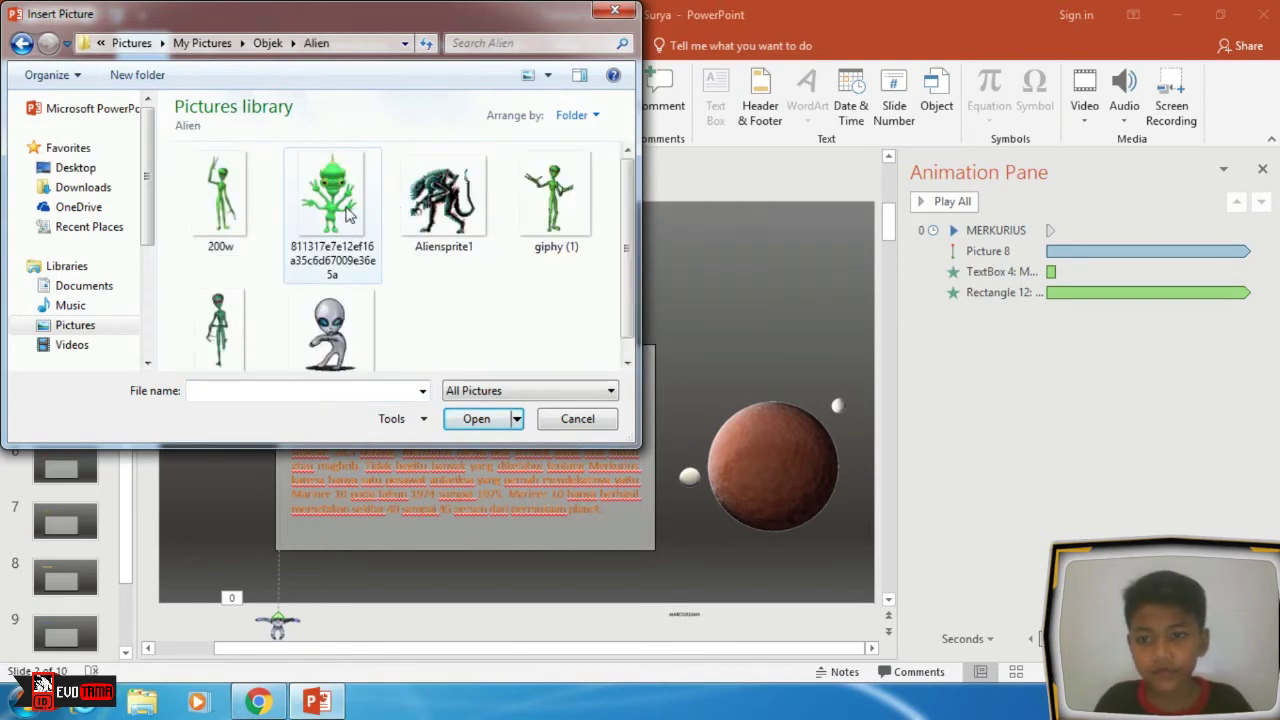
pyautogui.click(211, 206)
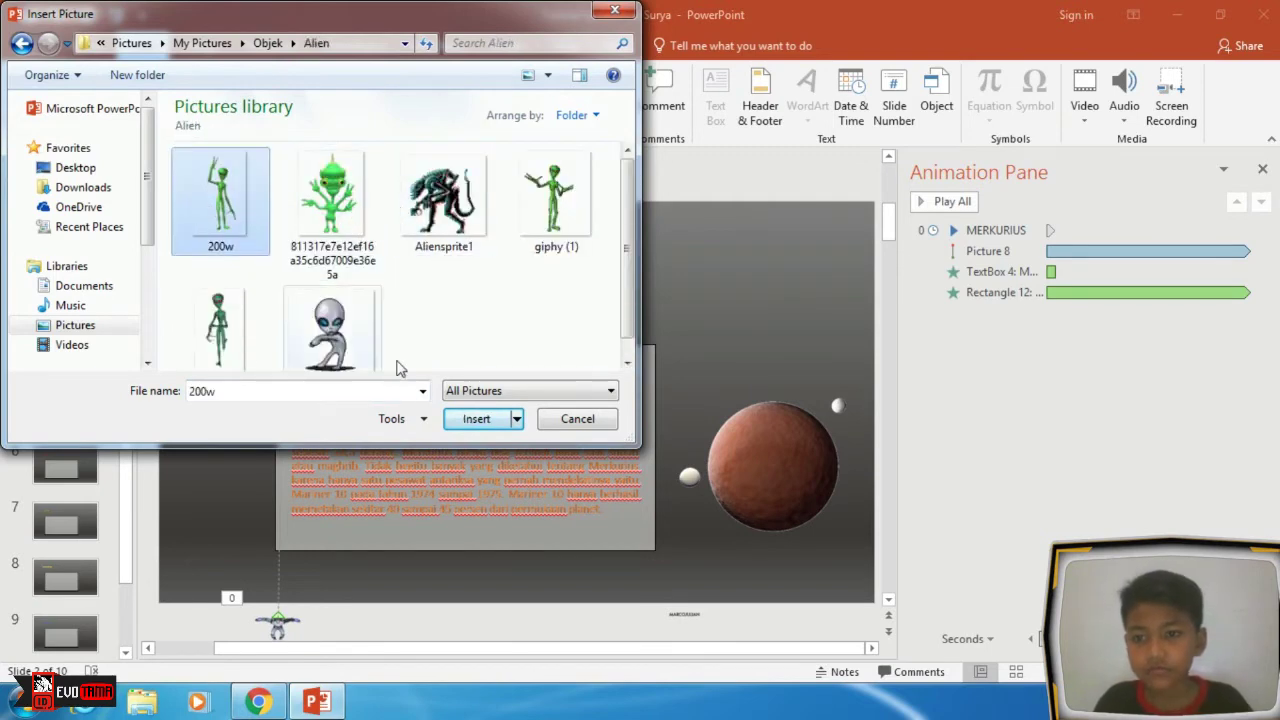
pyautogui.click(477, 424)
pyautogui.moveTo(507, 375); pyautogui.dragTo(600, 286)
pyautogui.moveTo(629, 194); pyautogui.dragTo(617, 323)
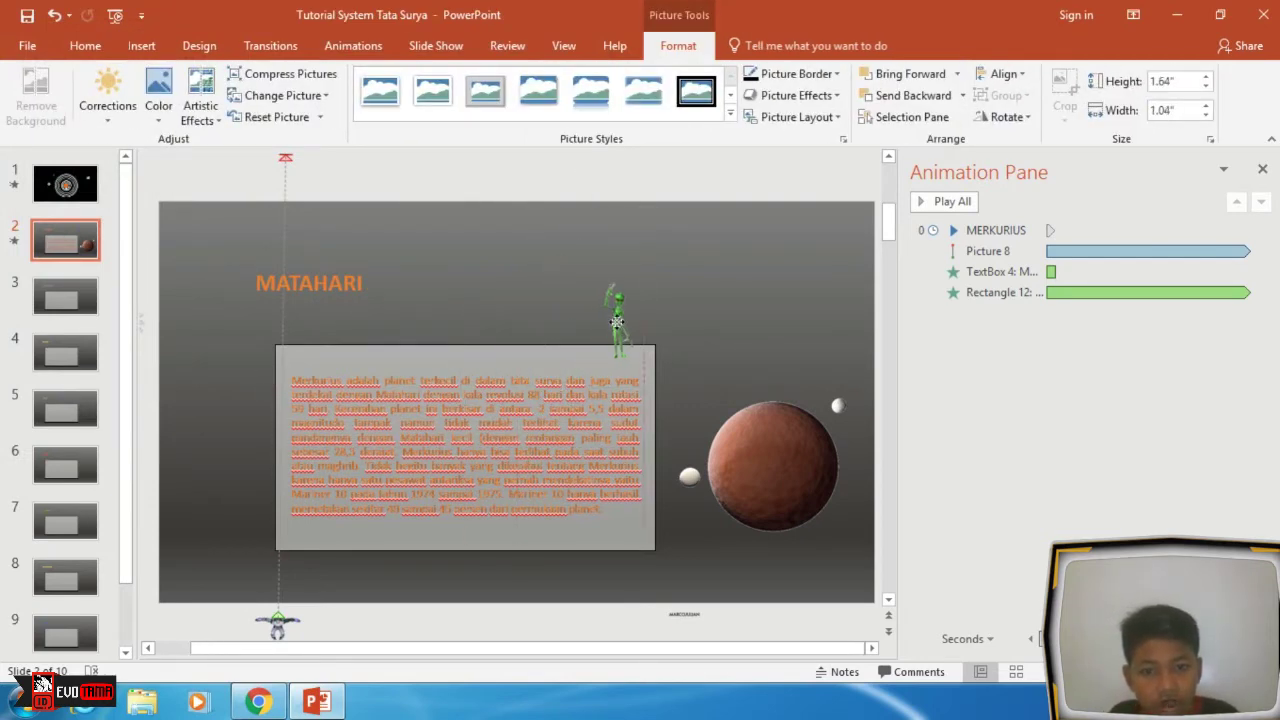
pyautogui.click(668, 312)
pyautogui.click(627, 242)
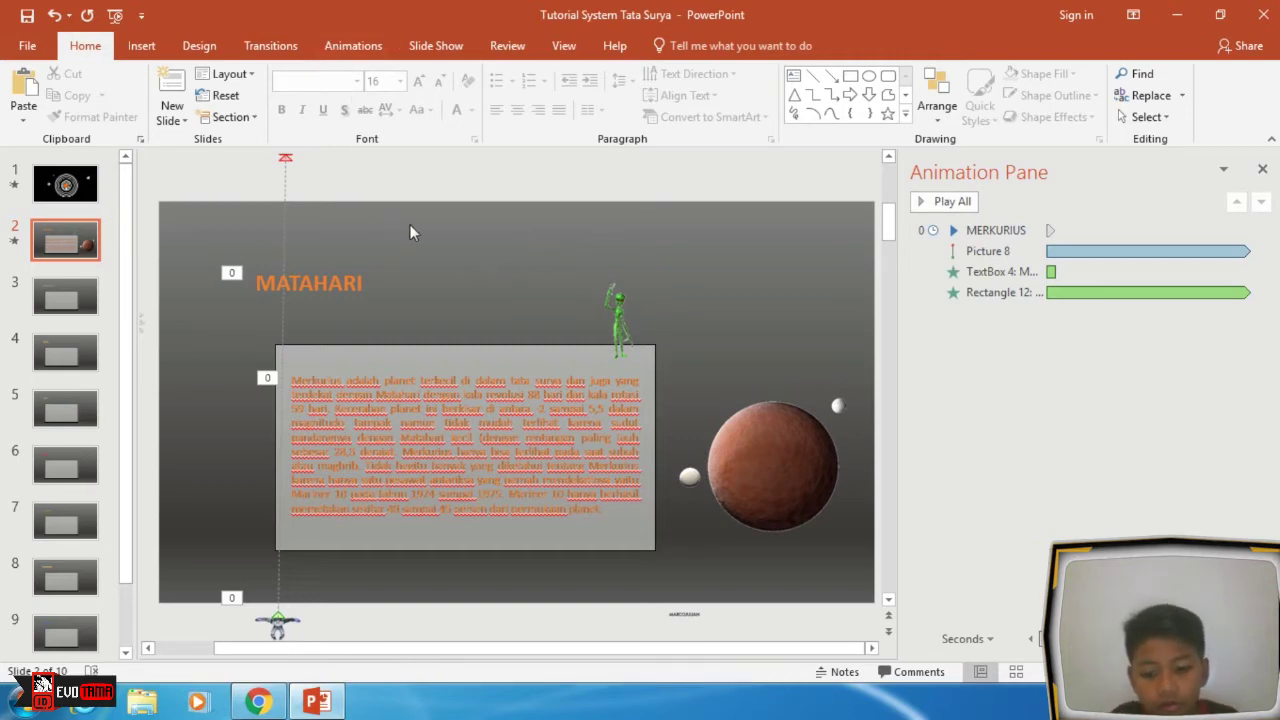
# Step: Preview the slide show from the beginning, follow the sun to the MATAHARI slide, and end the show
pyautogui.press('F5')
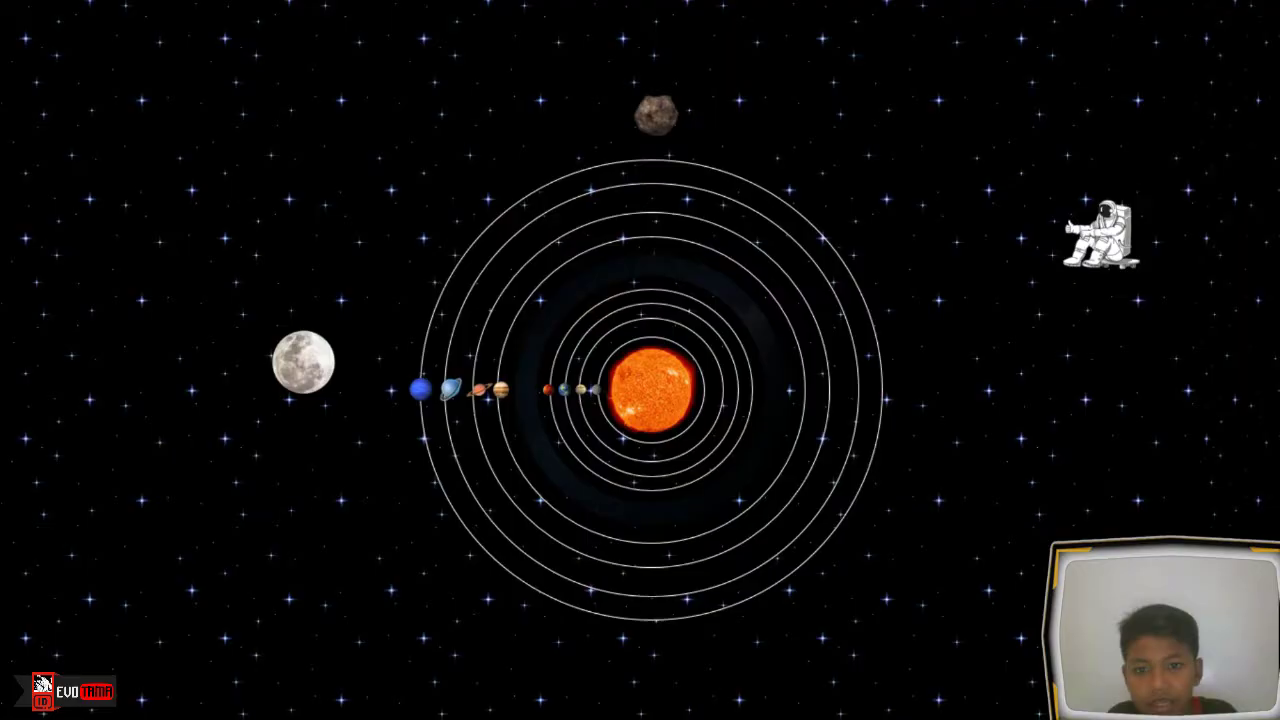
pyautogui.click(652, 390)
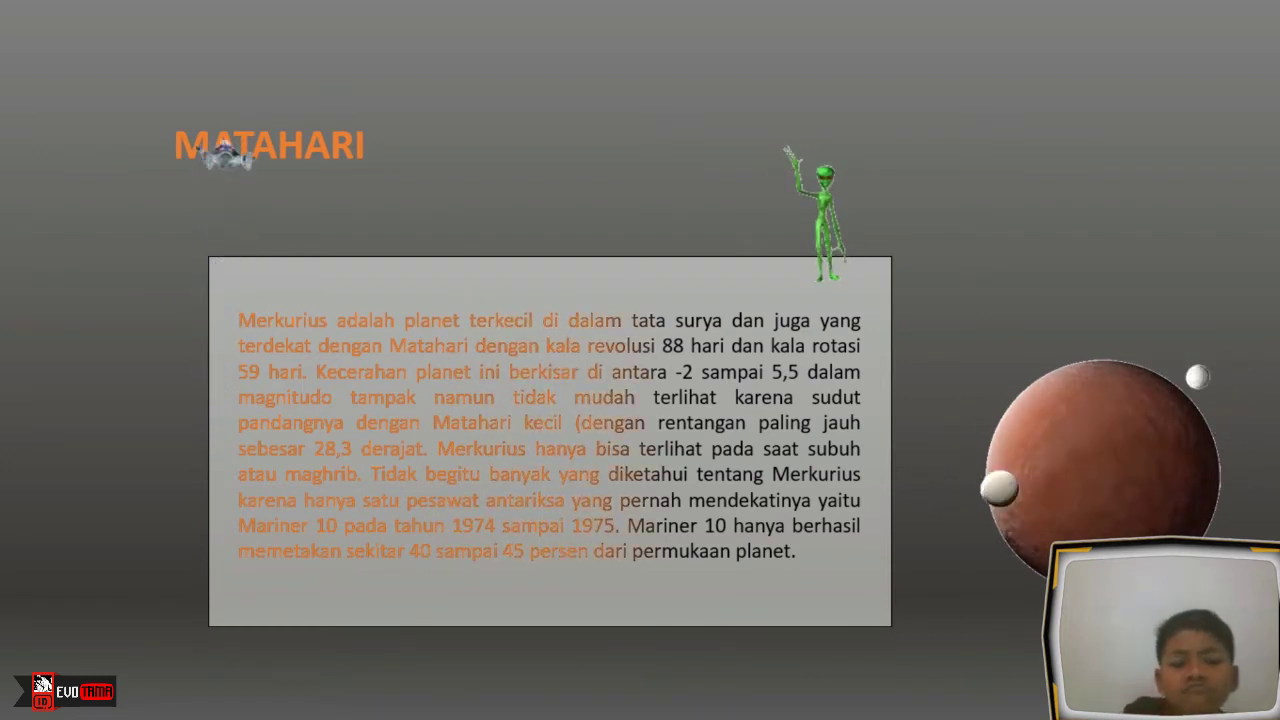
pyautogui.press('Escape')
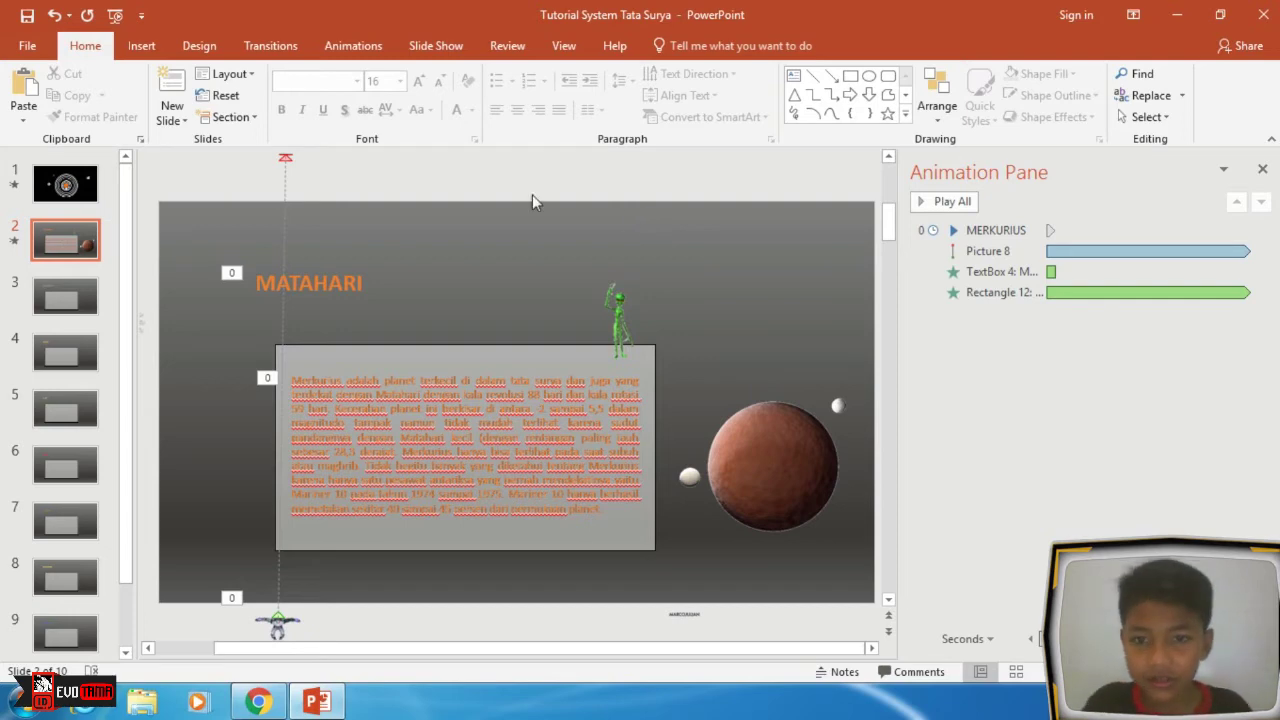
# Step: Switch to Chrome and open the google.co.id home page in a new tab
pyautogui.click(258, 698)
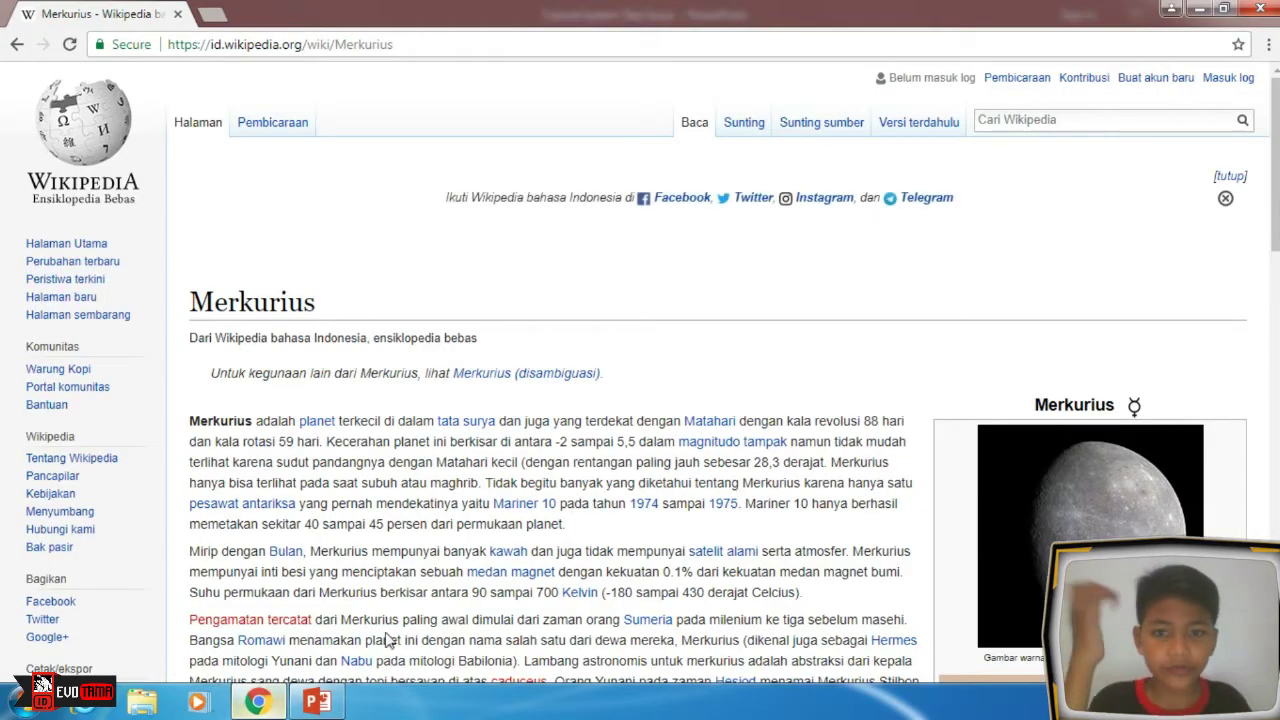
pyautogui.click(214, 16)
pyautogui.write('g')
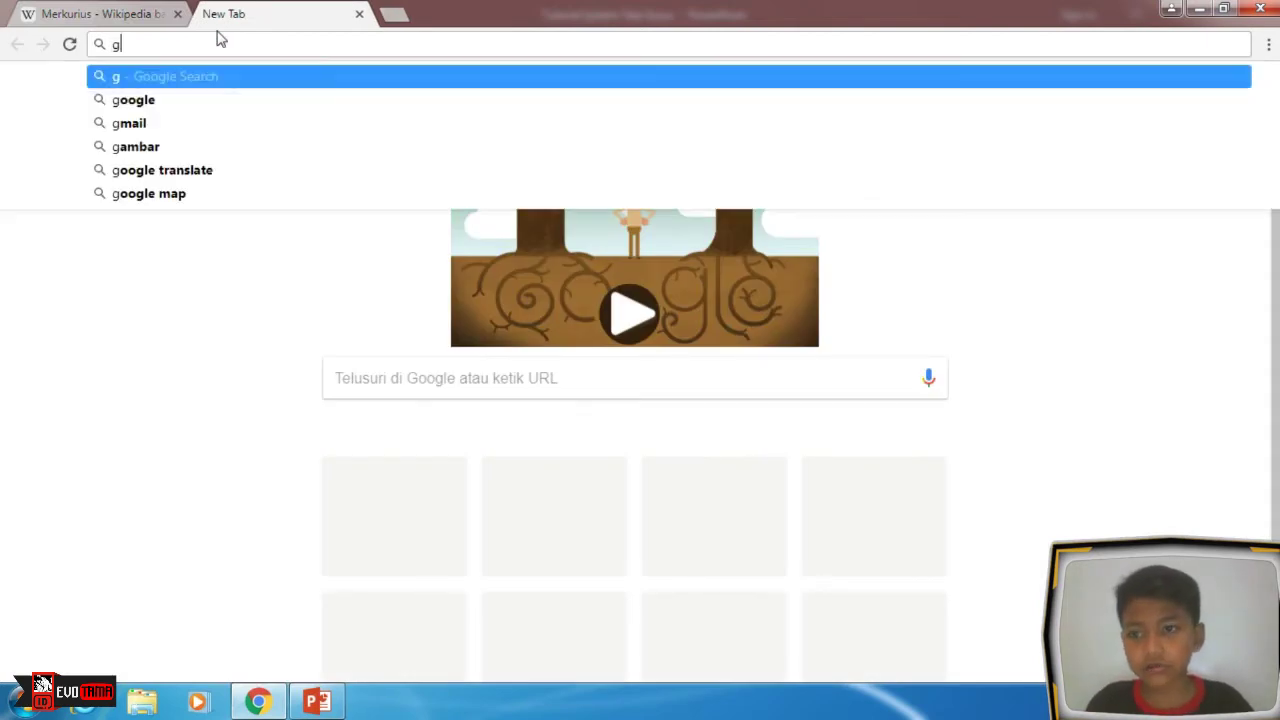
pyautogui.press('Down')
pyautogui.press('Return')
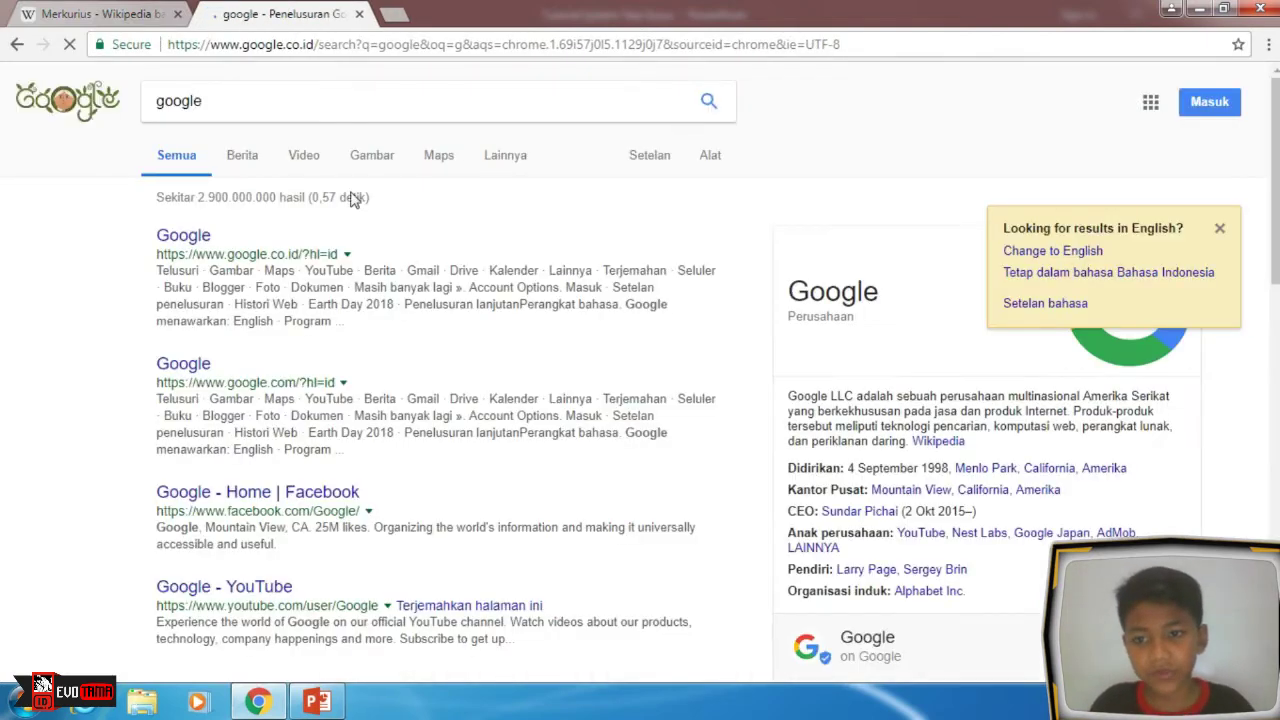
pyautogui.click(203, 238)
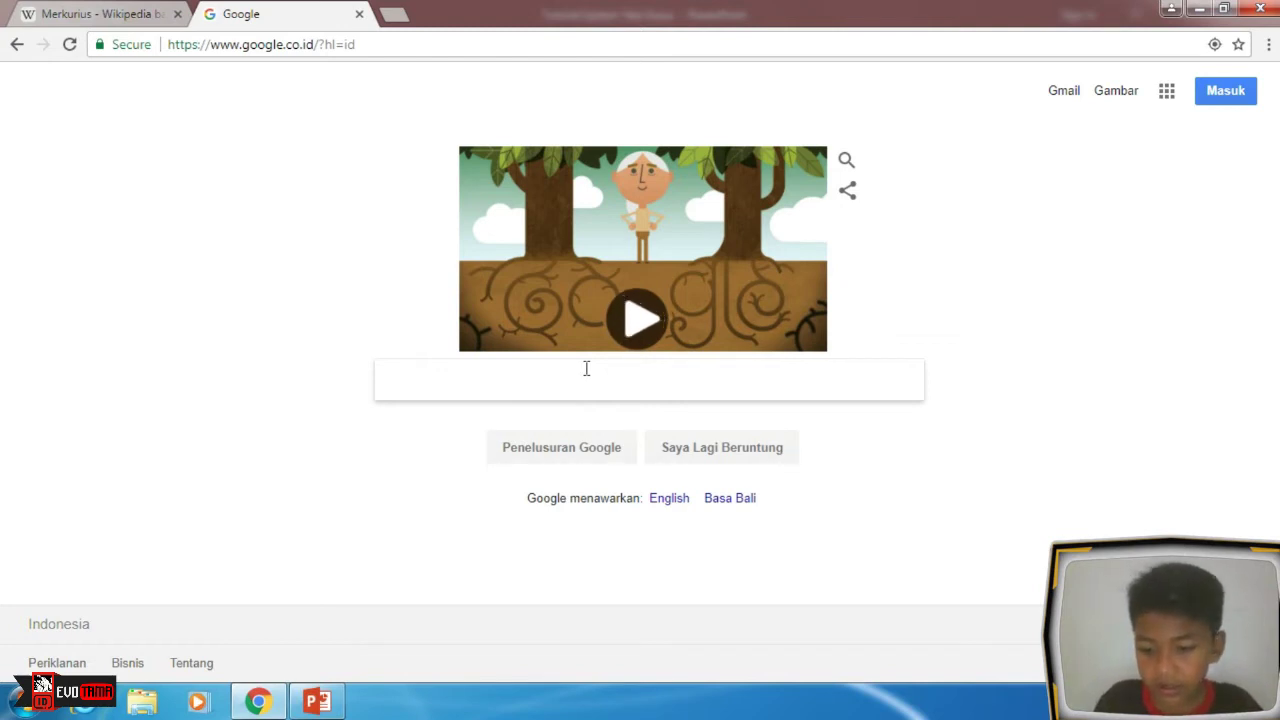
# Step: Search Google for "voice translator" and open the freetranslations.org Voice Translator page
pyautogui.write('voi')
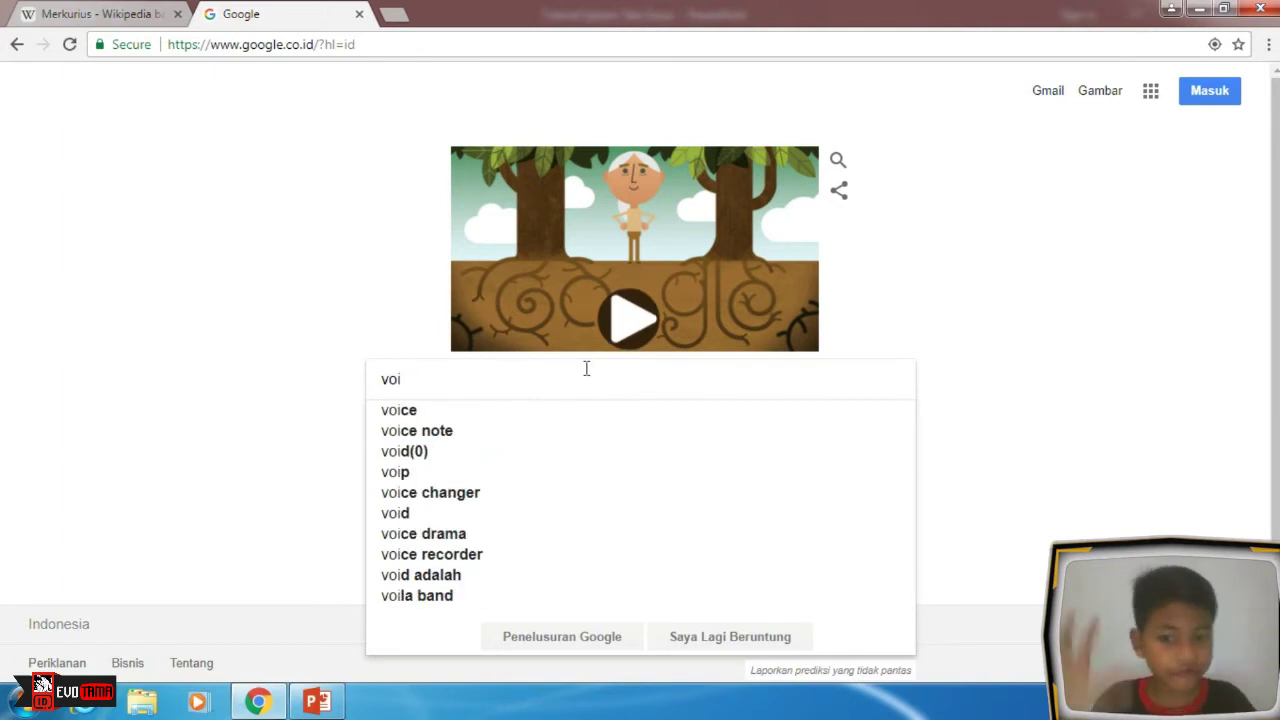
pyautogui.write('ce tr')
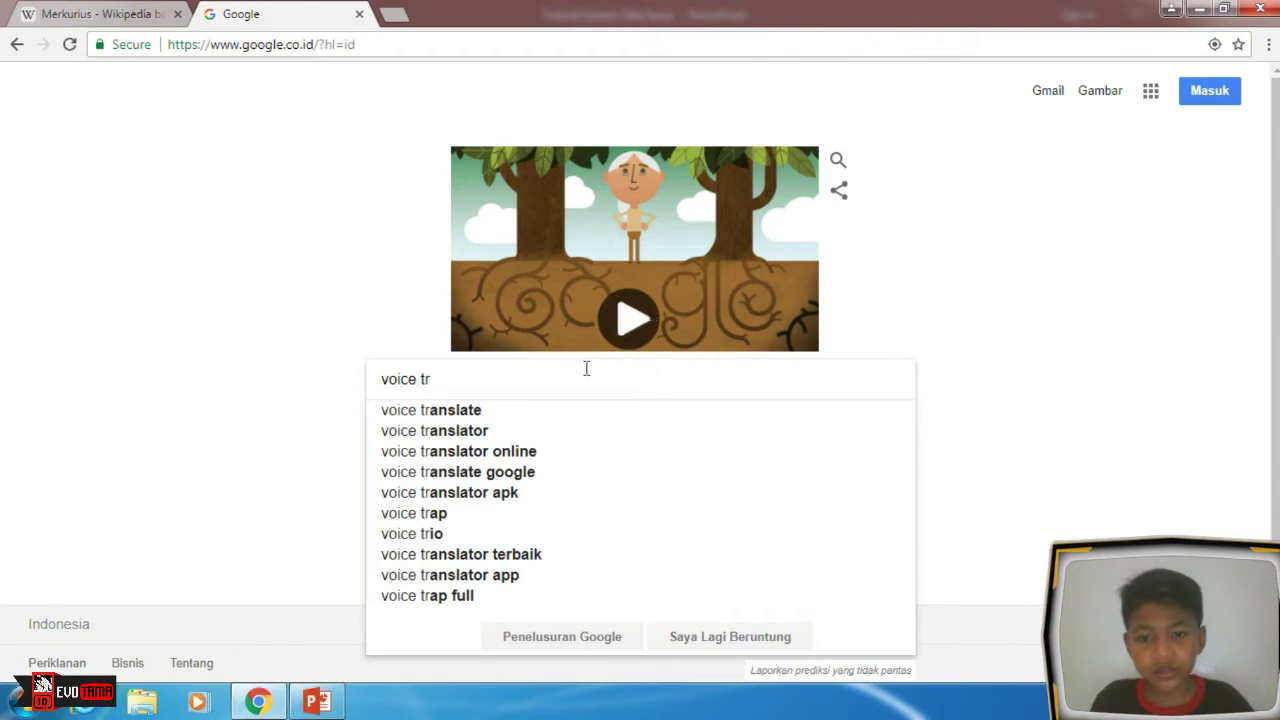
pyautogui.press('Down')
pyautogui.press('Down')
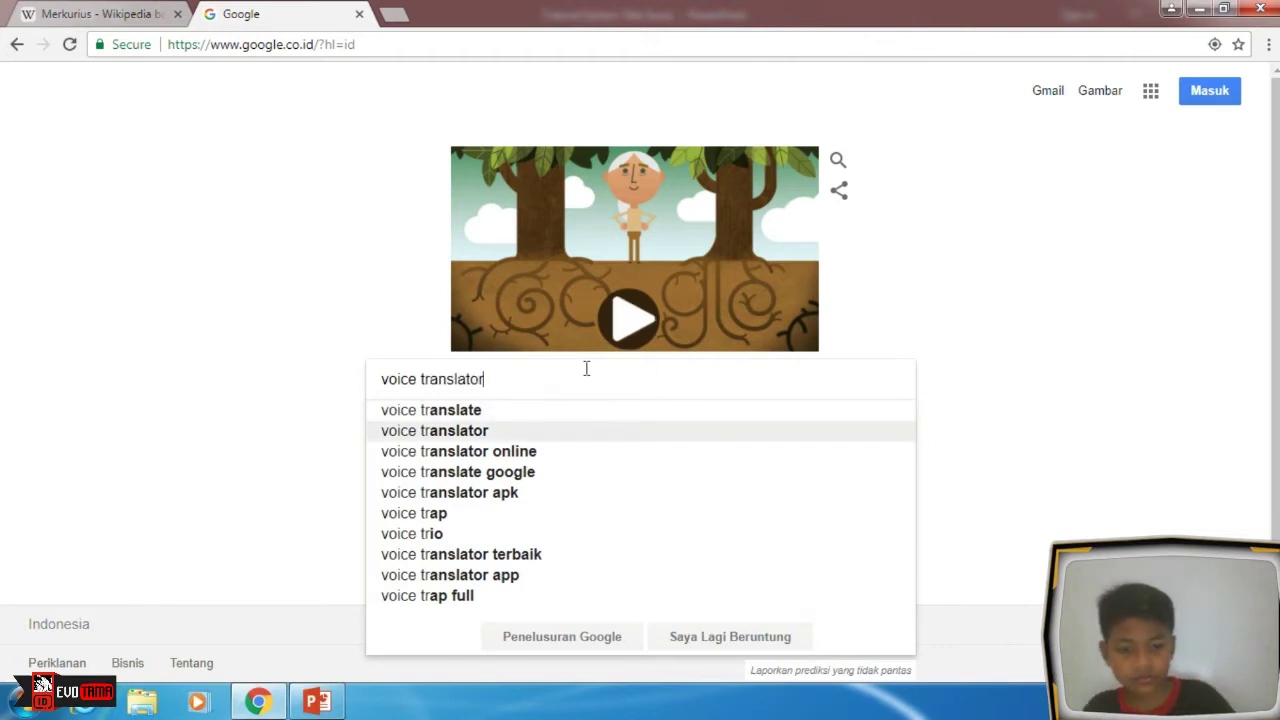
pyautogui.press('Return')
pyautogui.scroll(-5, 451, 400)
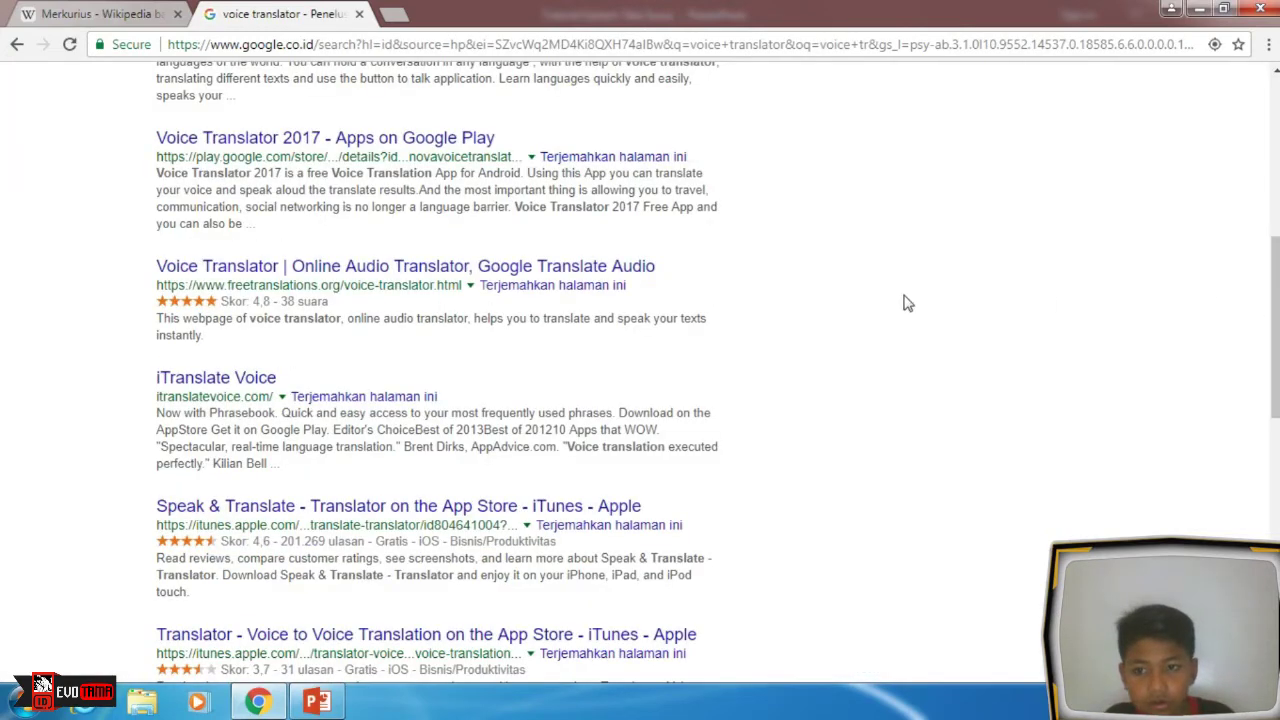
pyautogui.click(478, 276)
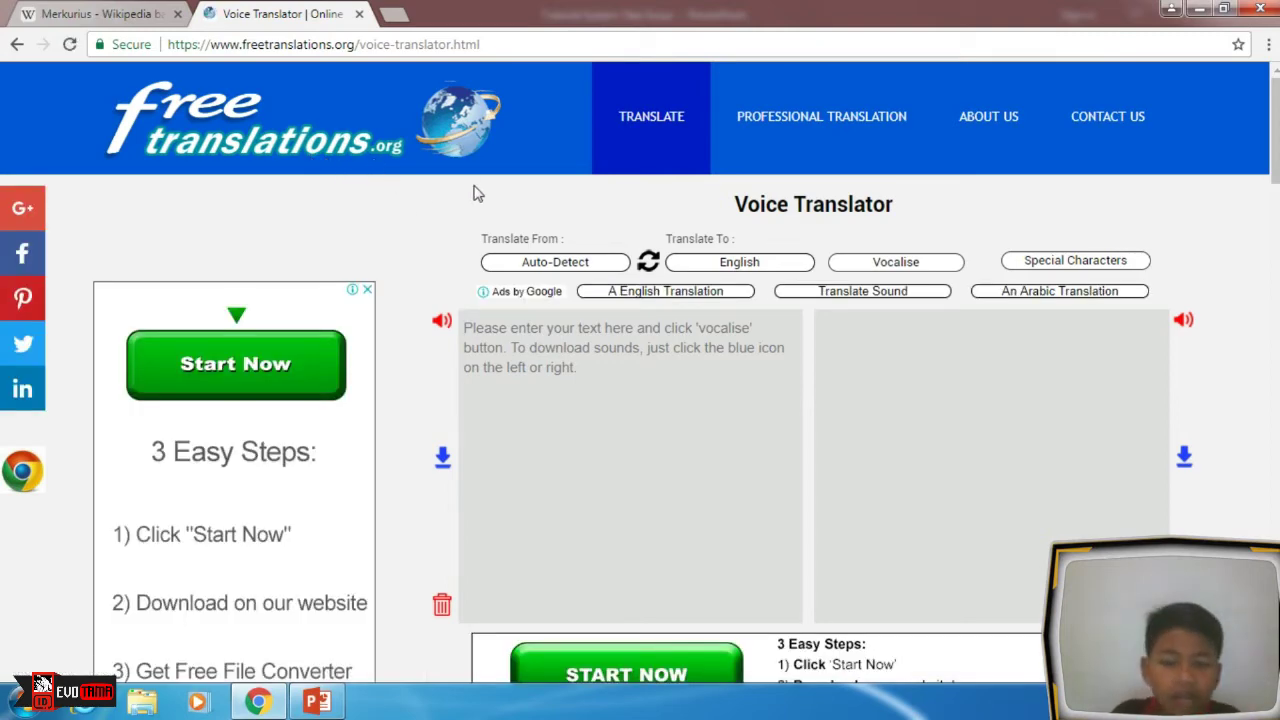
pyautogui.scroll(-2, 600, 230)
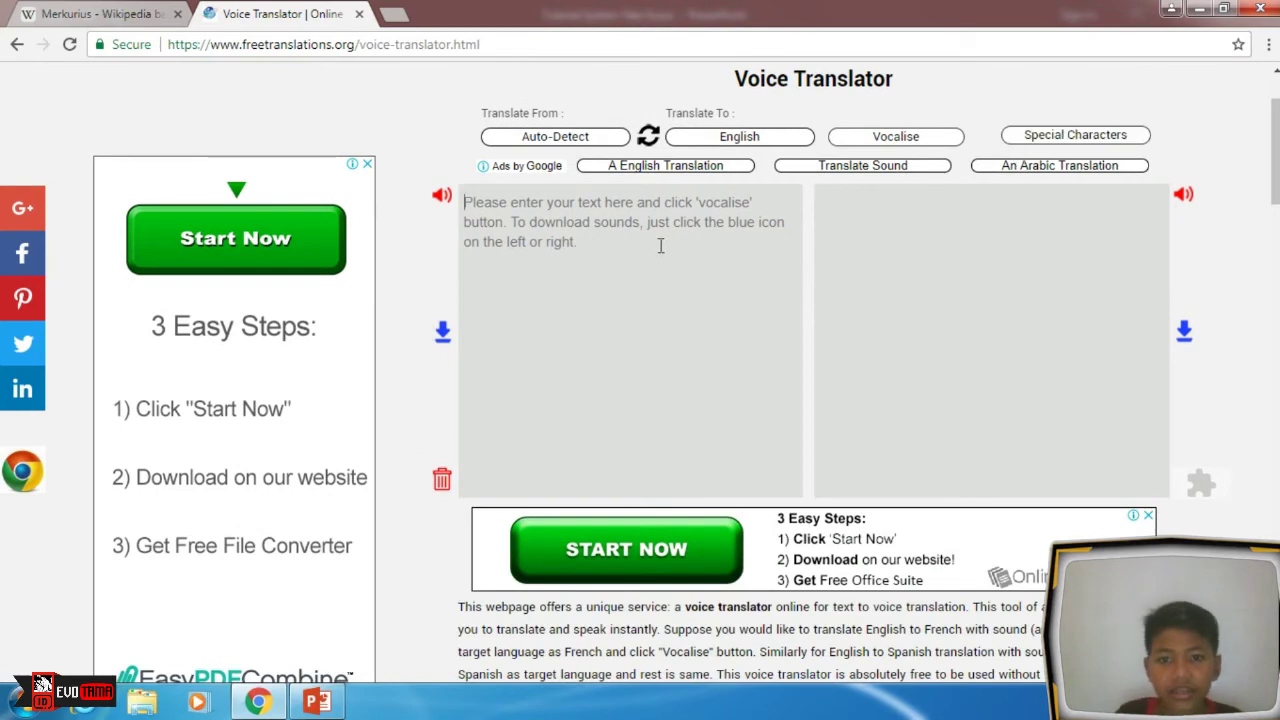
# Step: Copy the whole first paragraph of the Merkurius Wikipedia article
pyautogui.click(100, 13)
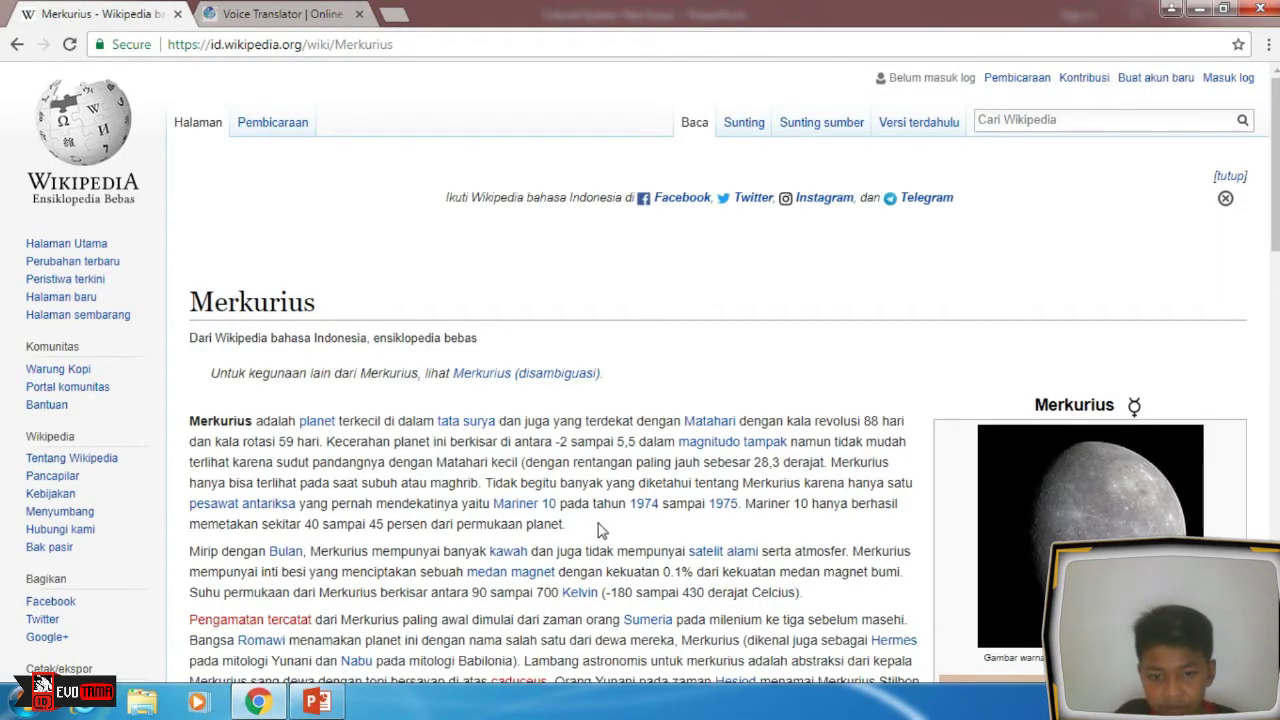
pyautogui.moveTo(601, 530); pyautogui.dragTo(500, 488)
pyautogui.click(197, 405)
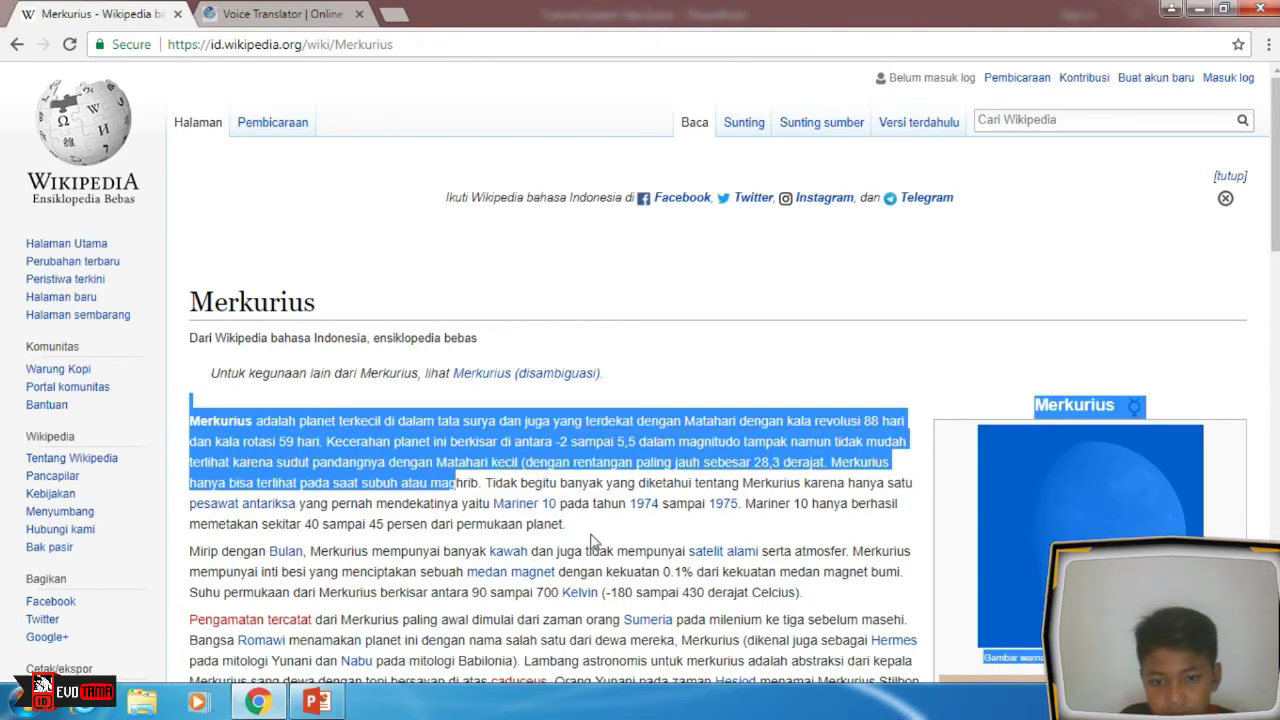
pyautogui.click(596, 540)
pyautogui.moveTo(596, 540); pyautogui.dragTo(190, 421)
pyautogui.hotkey('ctrl', 'c')
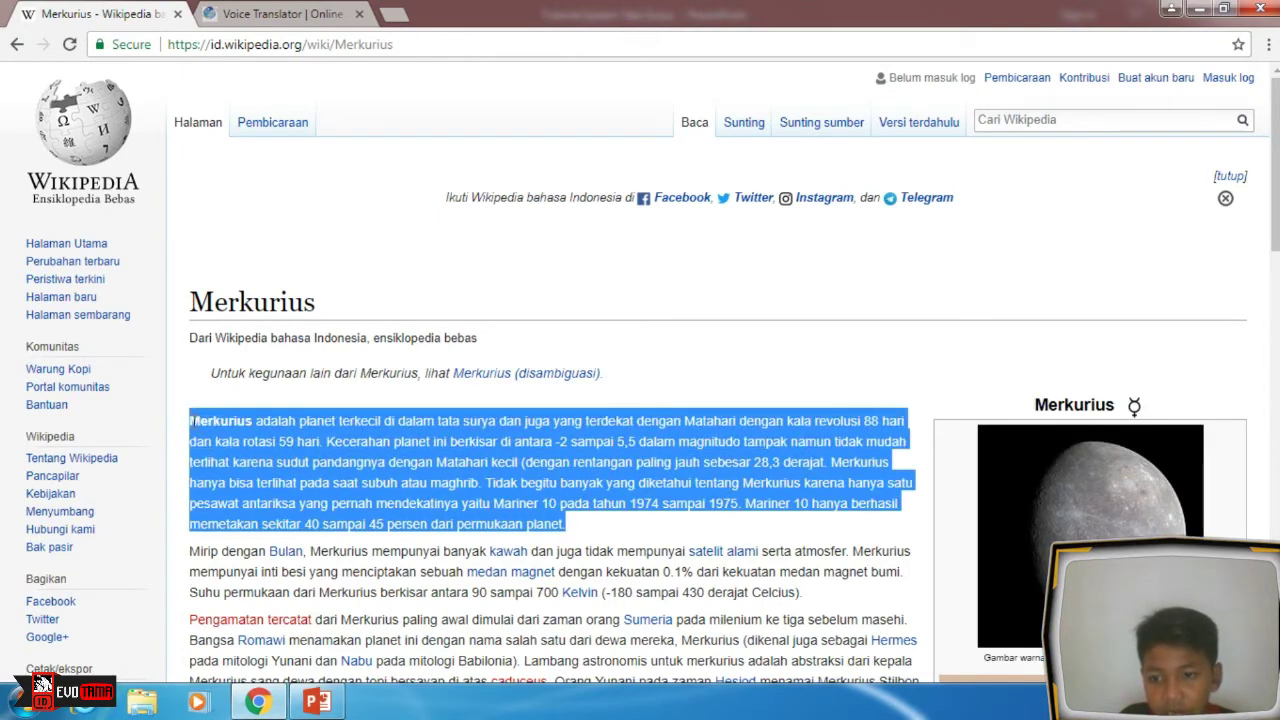
pyautogui.click(673, 381)
# Step: Paste the Merkurius paragraph as the Voice Translator's source text and vocalise it into English
pyautogui.hotkey('ctrl', 'Tab')
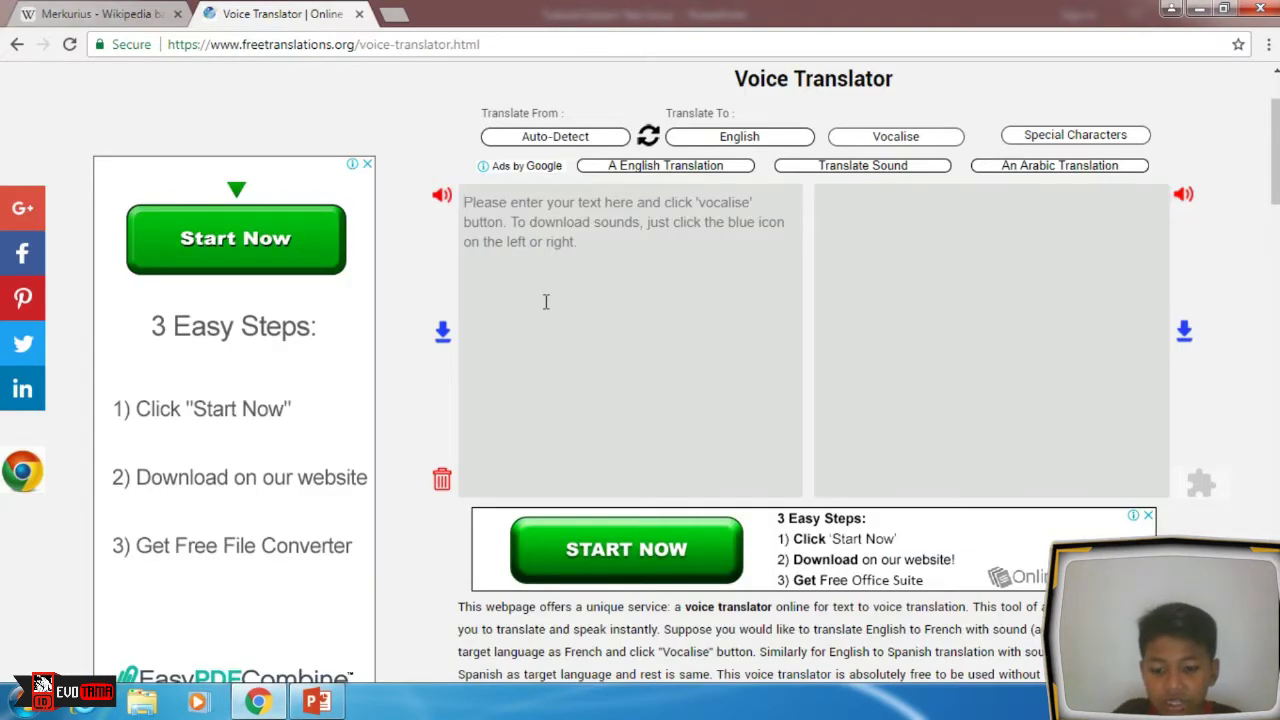
pyautogui.click(546, 301)
pyautogui.hotkey('ctrl', 'v')
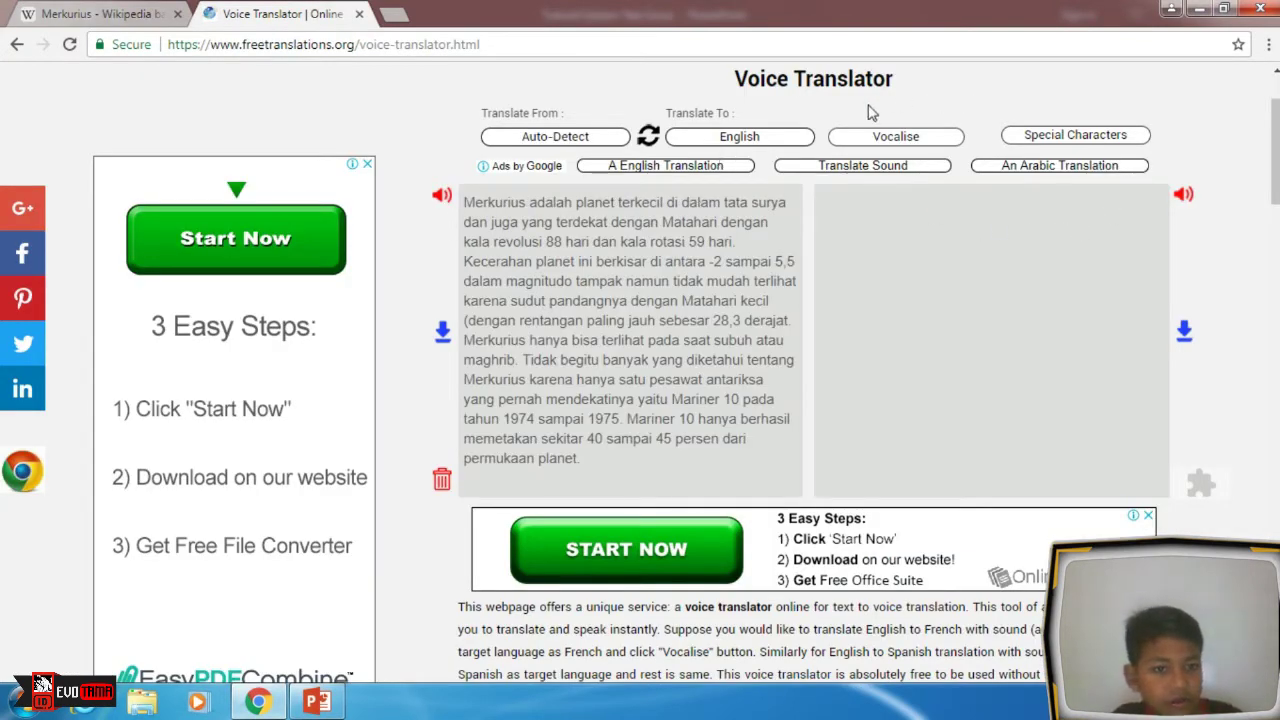
pyautogui.click(922, 138)
pyautogui.click(920, 138)
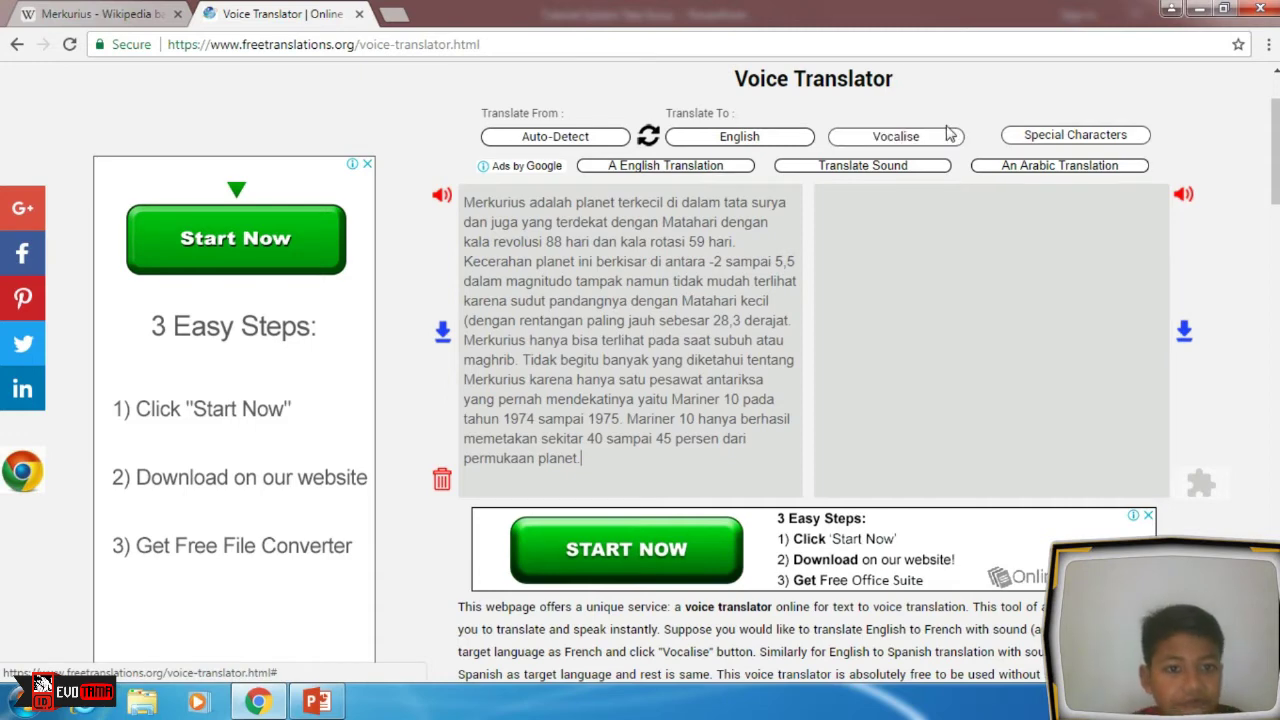
pyautogui.click(948, 139)
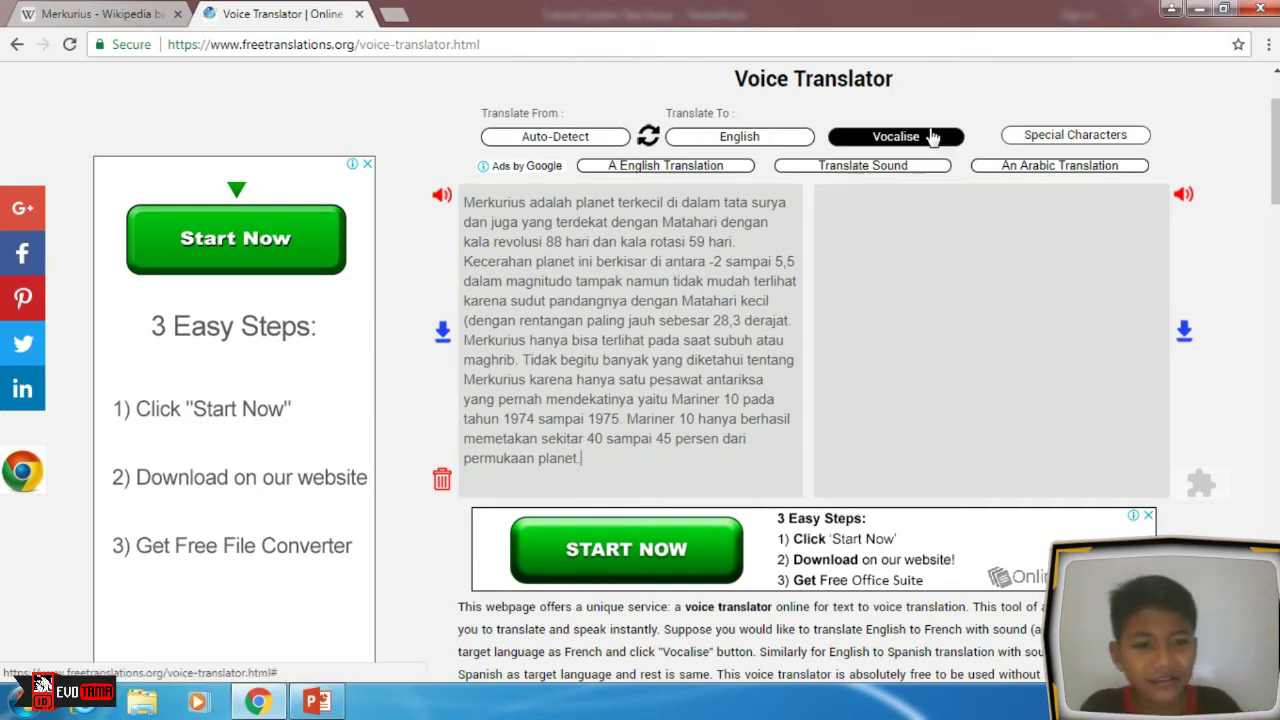
pyautogui.click(930, 136)
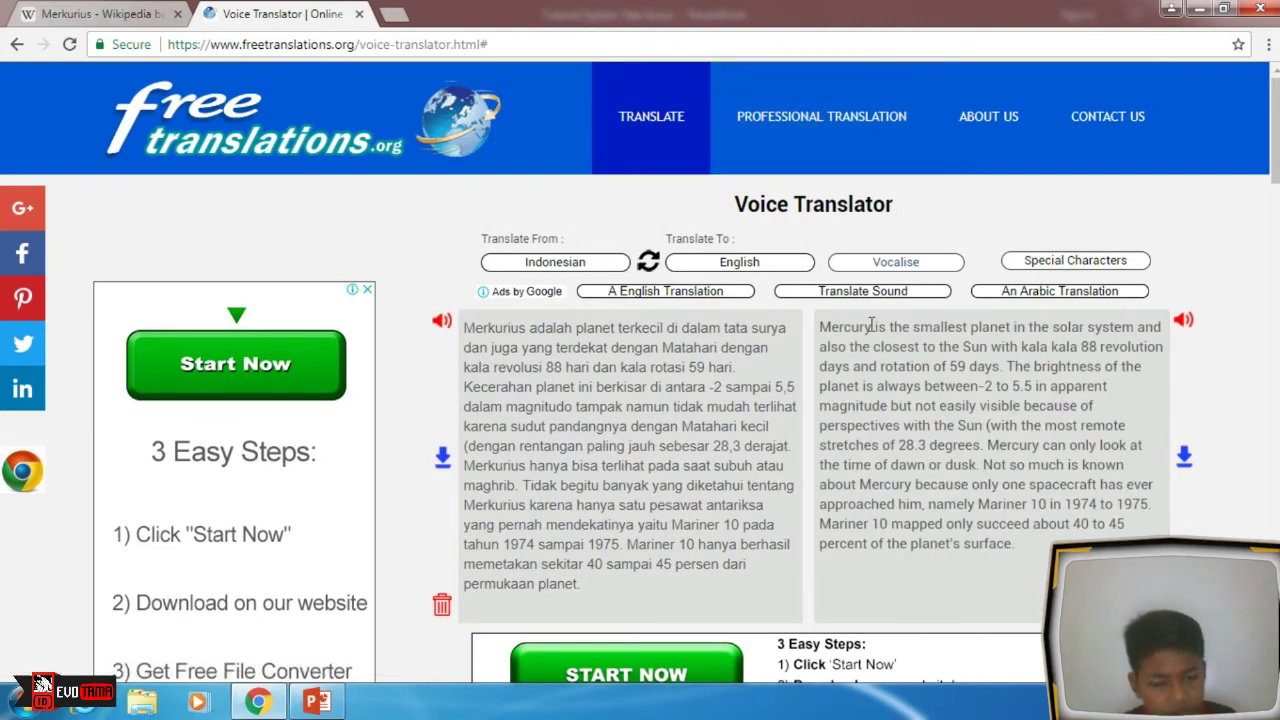
# Step: Copy the full English translation and replace the Indonesian source text with it
pyautogui.click(968, 405)
pyautogui.hotkey('ctrl', 'a')
pyautogui.hotkey('ctrl', 'c')
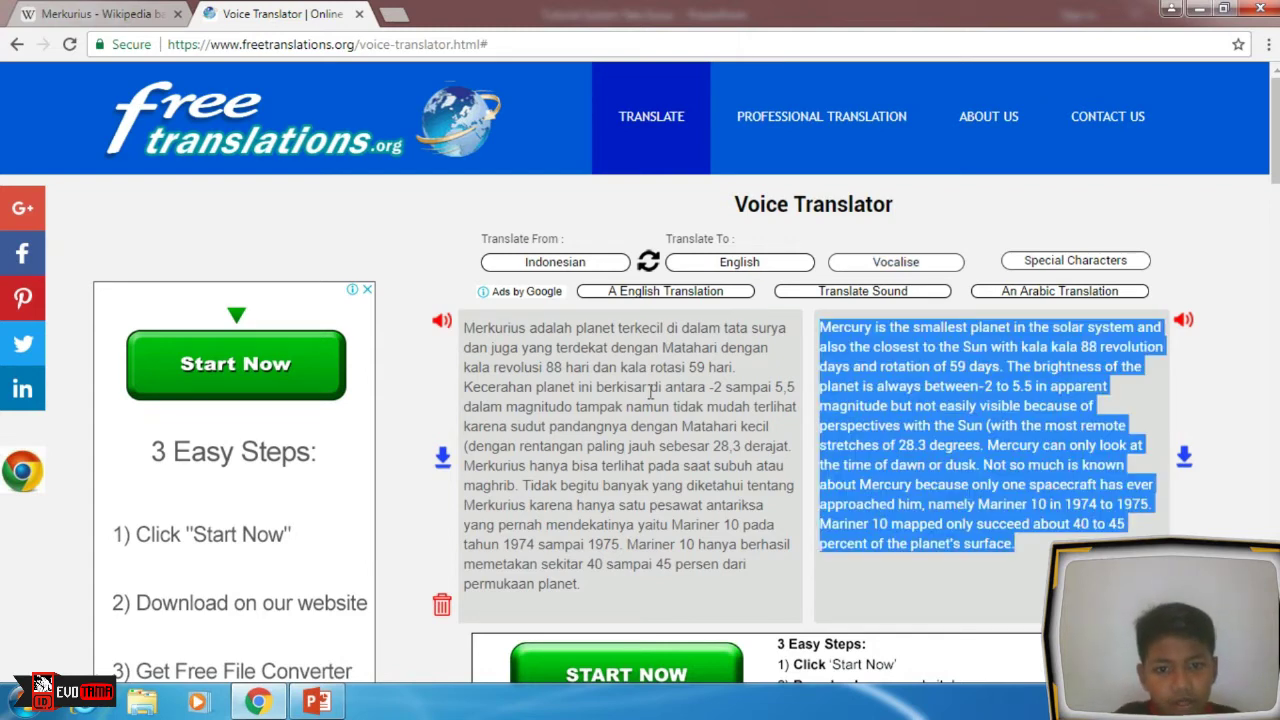
pyautogui.click(637, 366)
pyautogui.hotkey('ctrl', 'a')
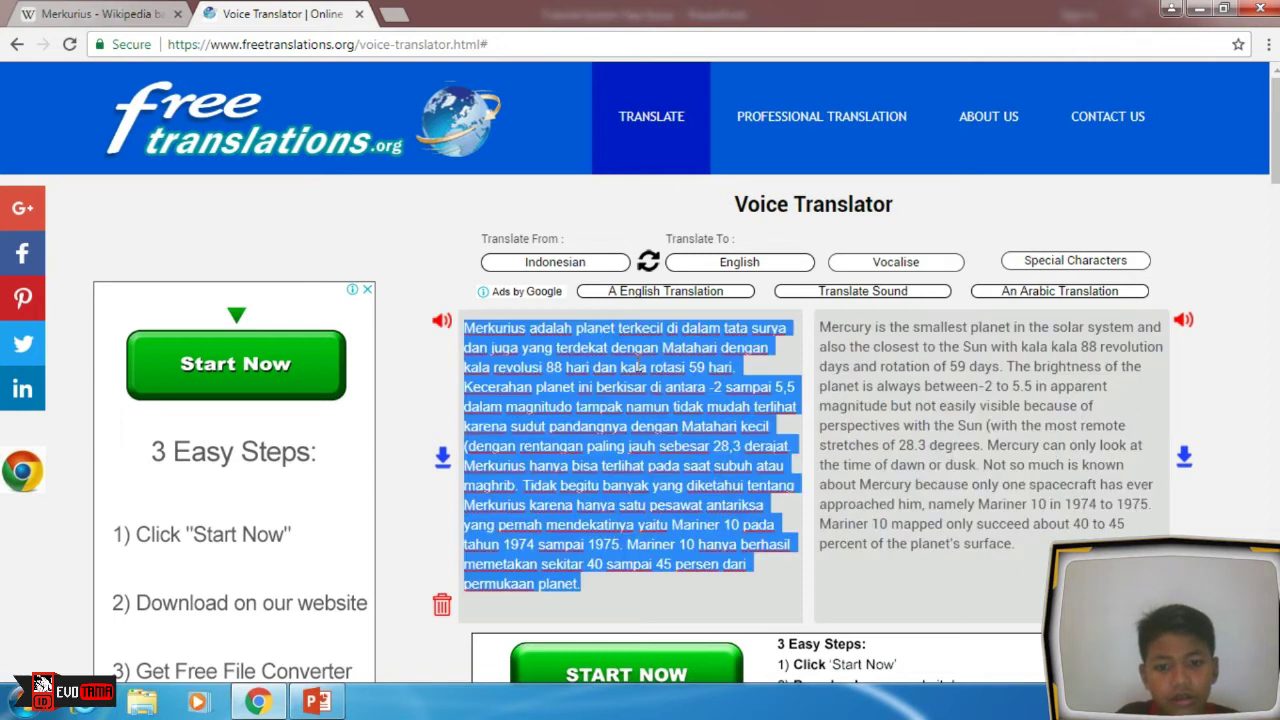
pyautogui.hotkey('ctrl', 'v')
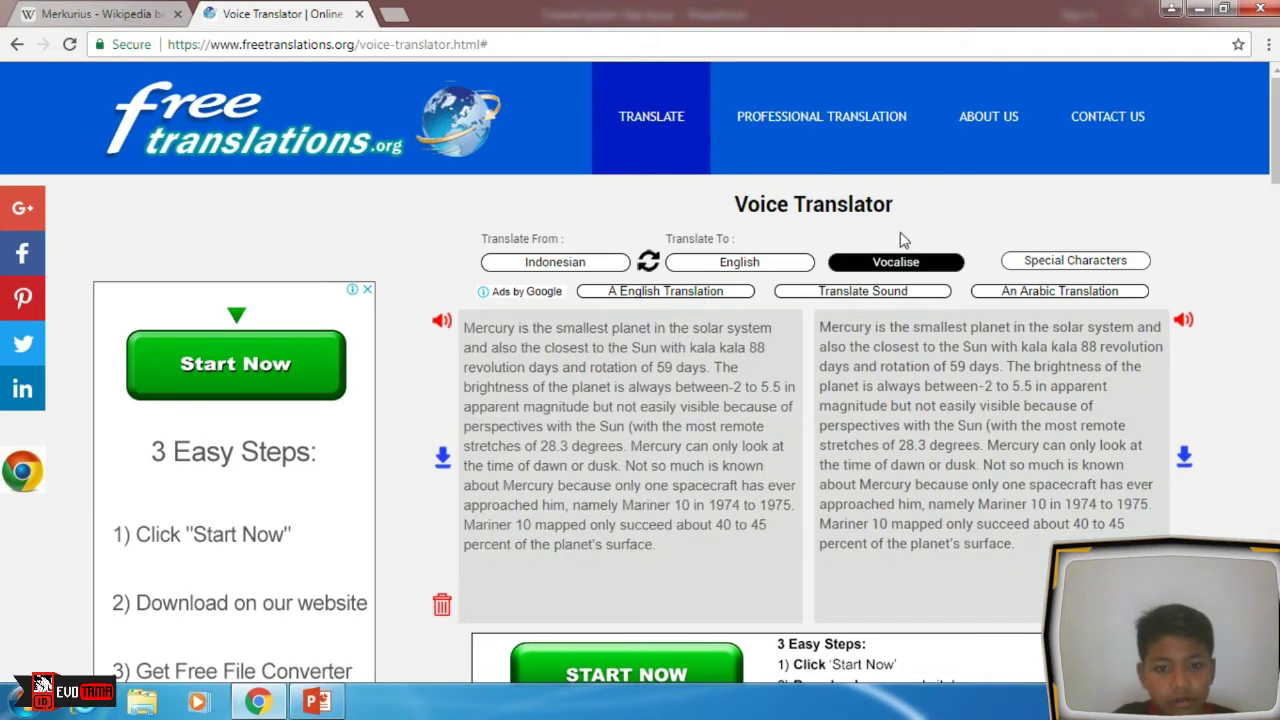
# Step: Swap the languages to translate from English to Indonesian and vocalise the text
pyautogui.click(648, 260)
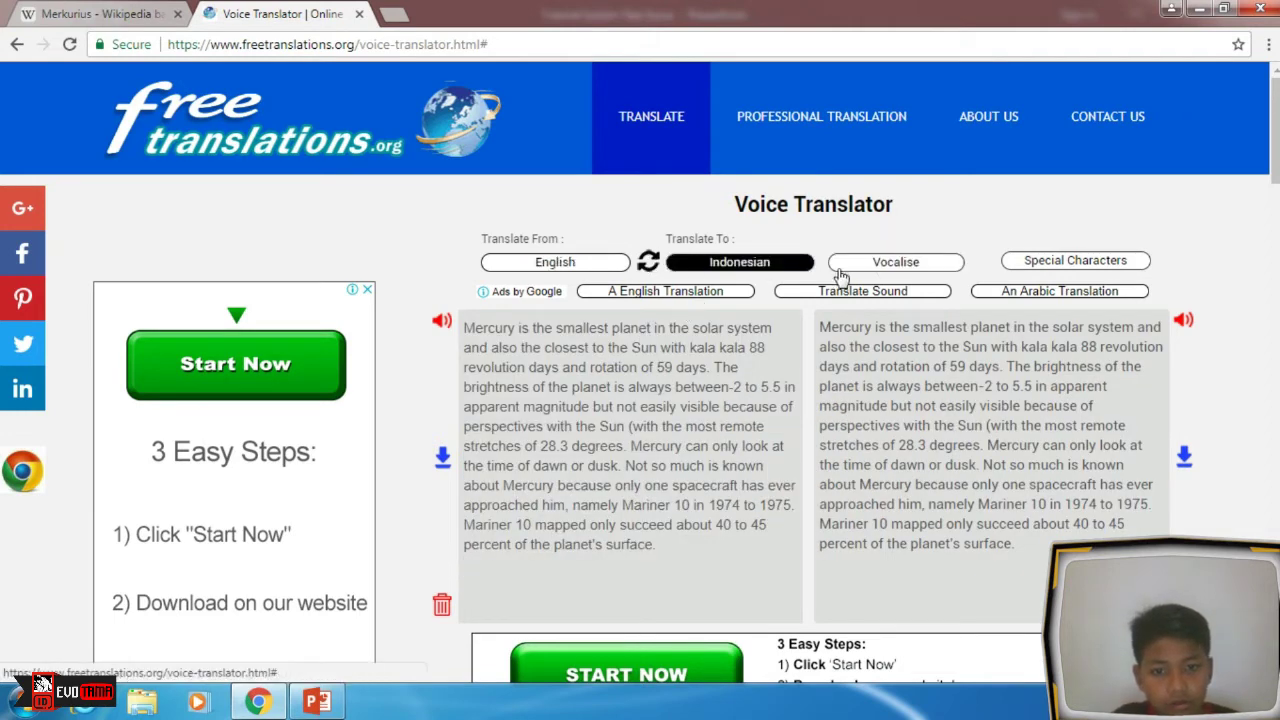
pyautogui.click(893, 268)
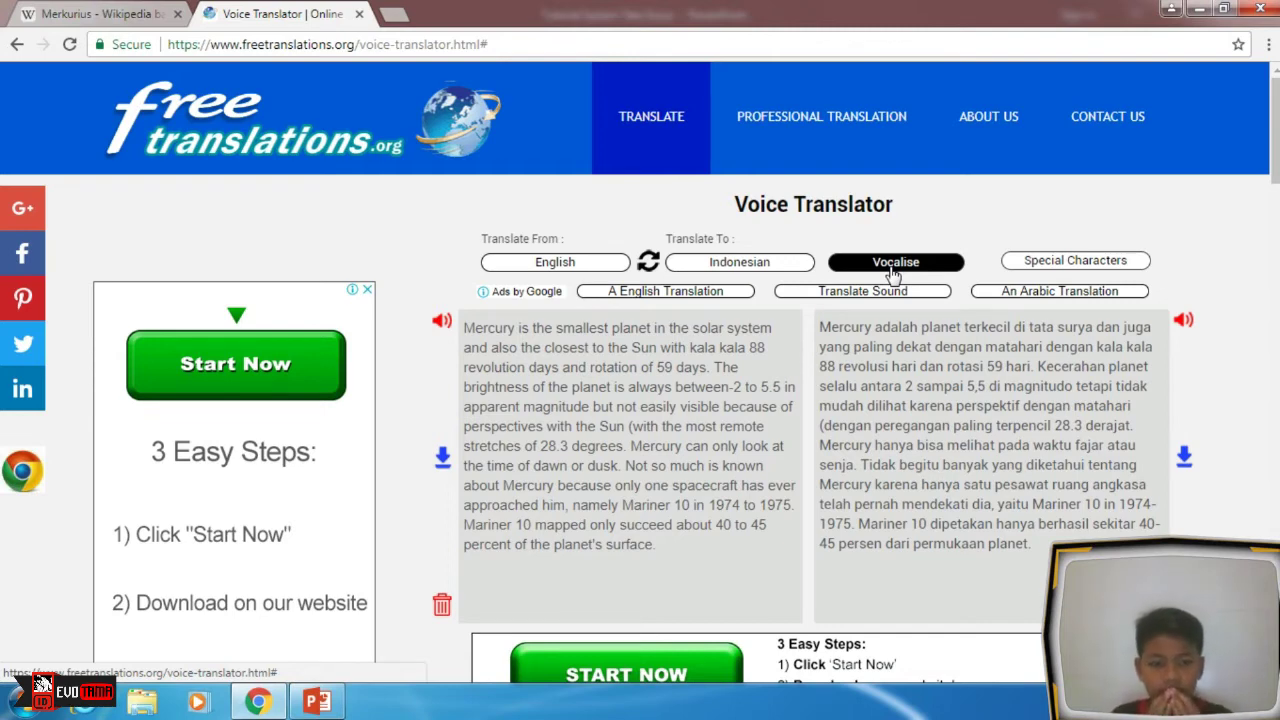
pyautogui.click(893, 268)
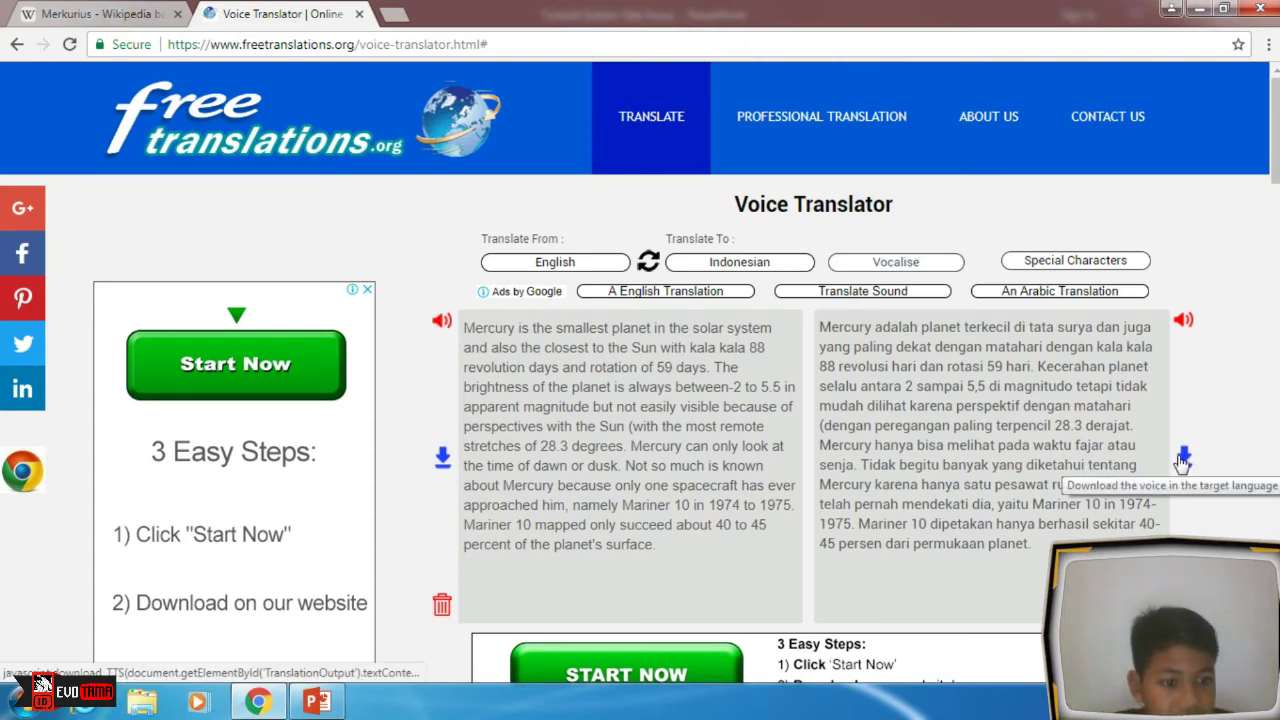
# Step: Download the Indonesian voice as an MP3, close the translator page, and open the browser's download list
pyautogui.click(1183, 458)
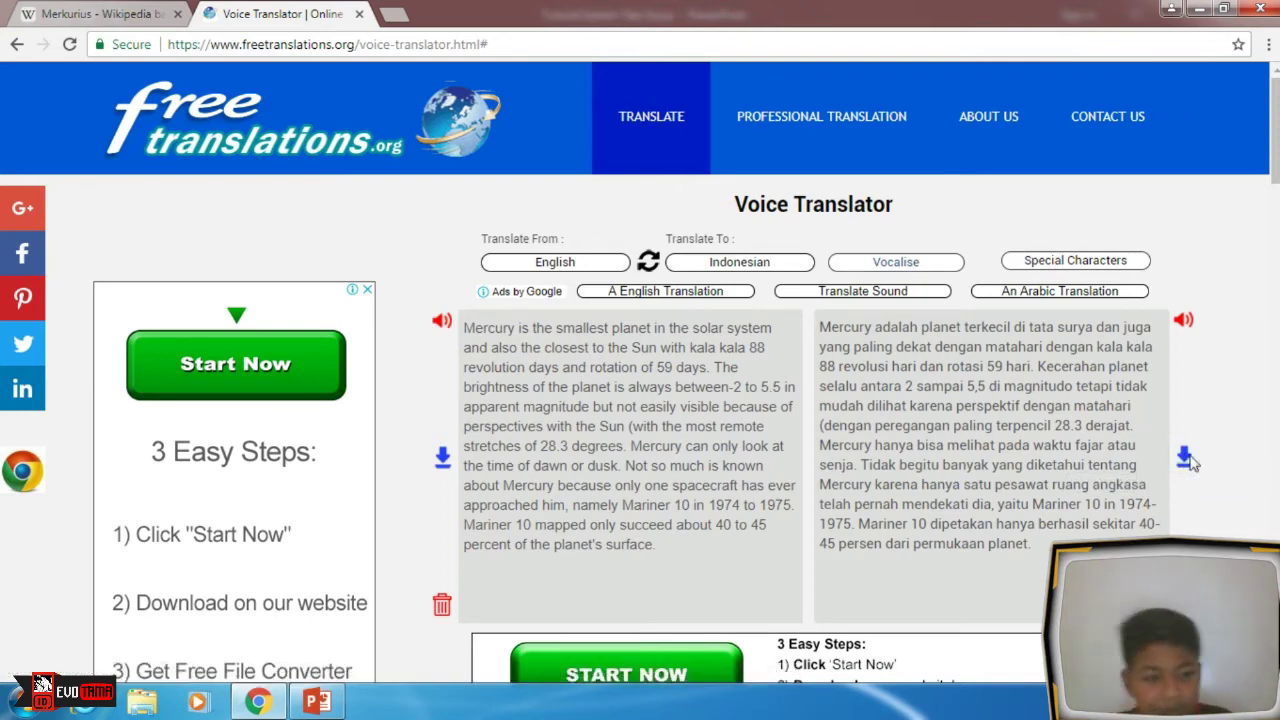
pyautogui.click(1190, 462)
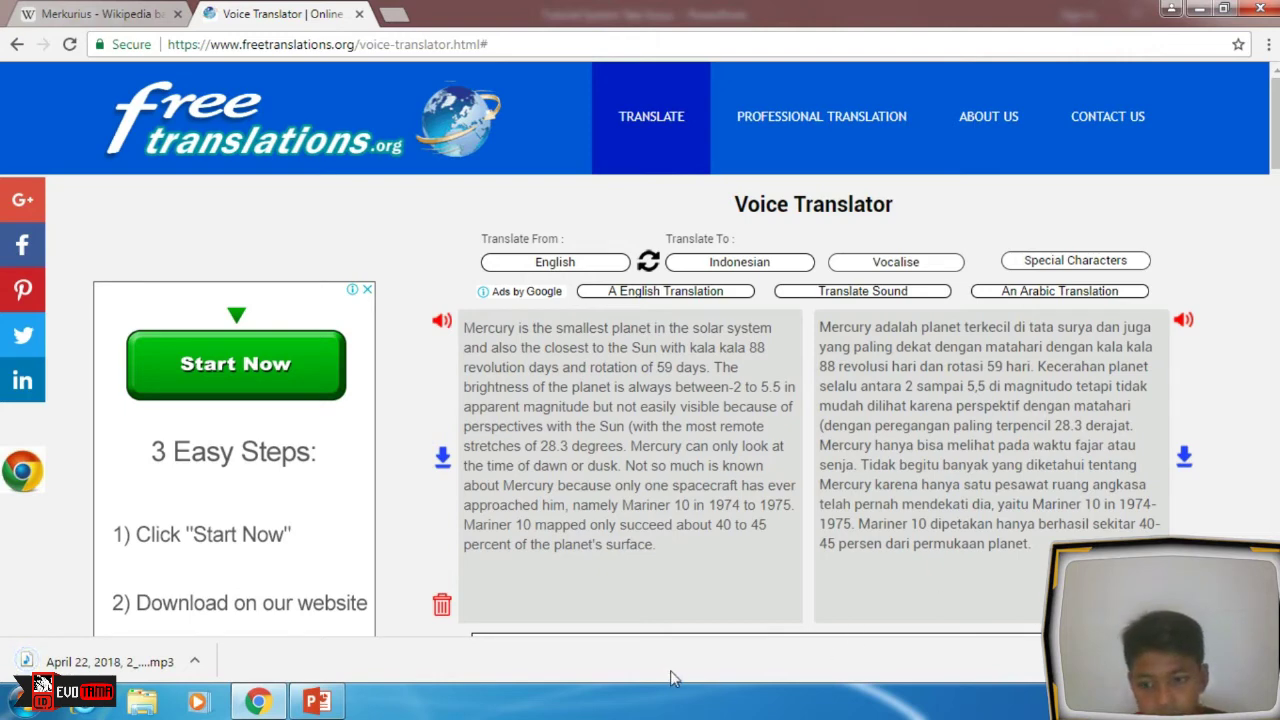
pyautogui.click(359, 14)
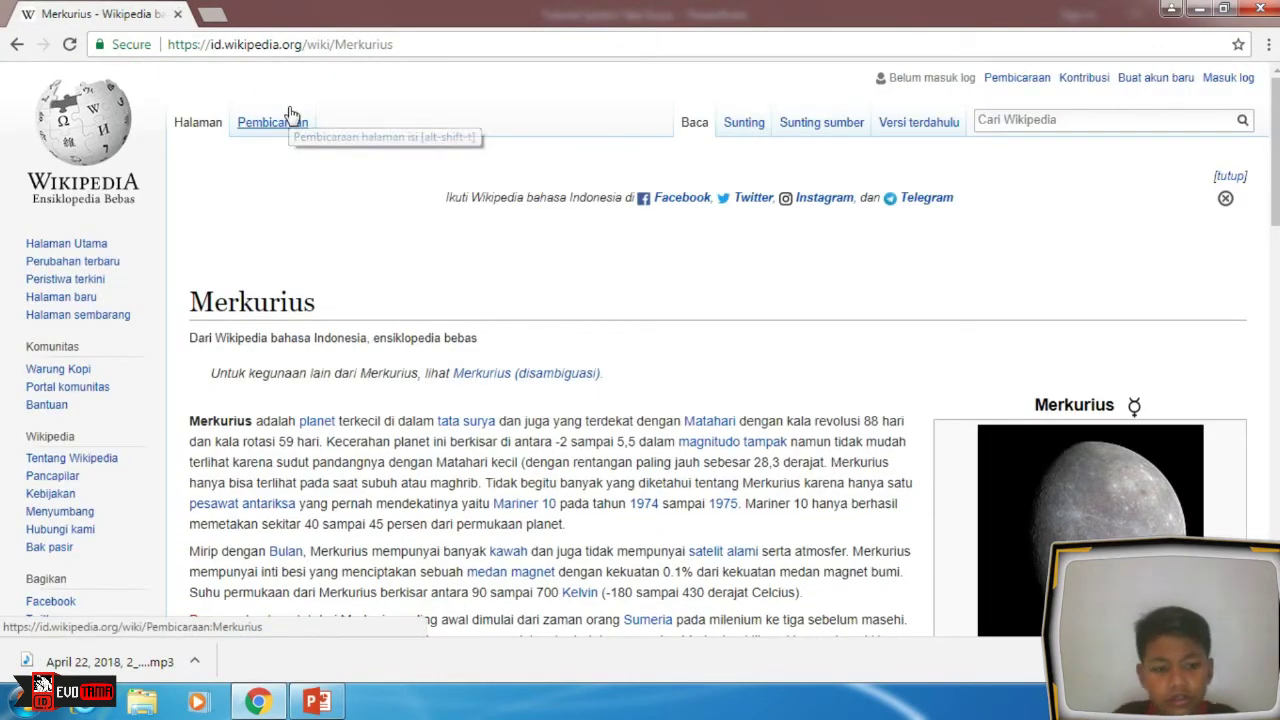
pyautogui.hotkey('ctrl', 'j')
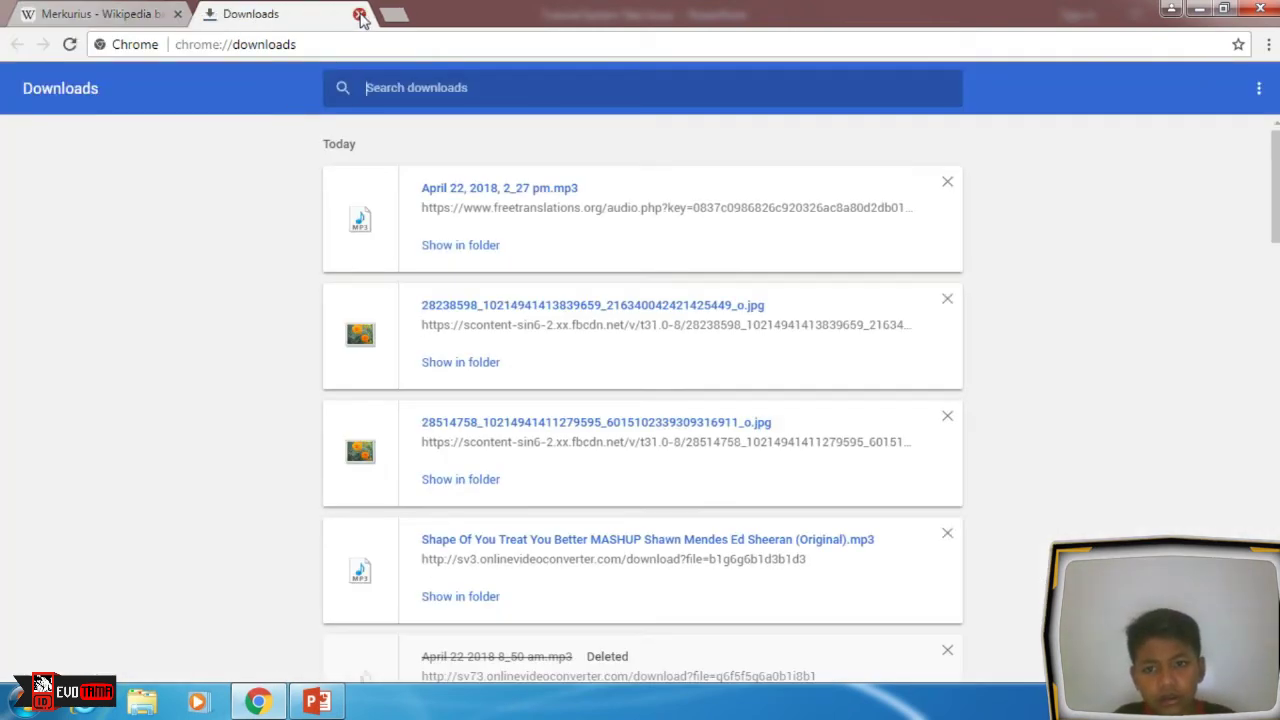
# Step: Close the browser's download list, switch to PowerPoint and move the Mercury paragraph from the MATAHARI slide to the MERKURIUS slide
pyautogui.click(359, 14)
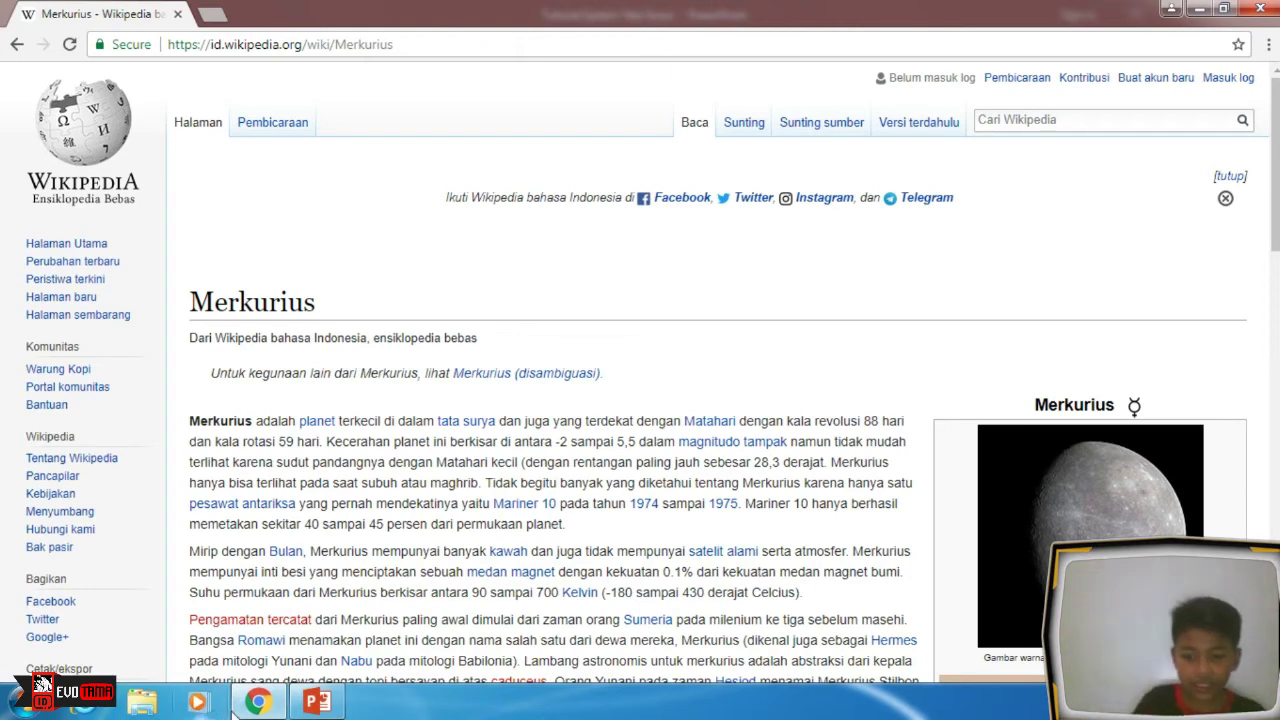
pyautogui.click(317, 702)
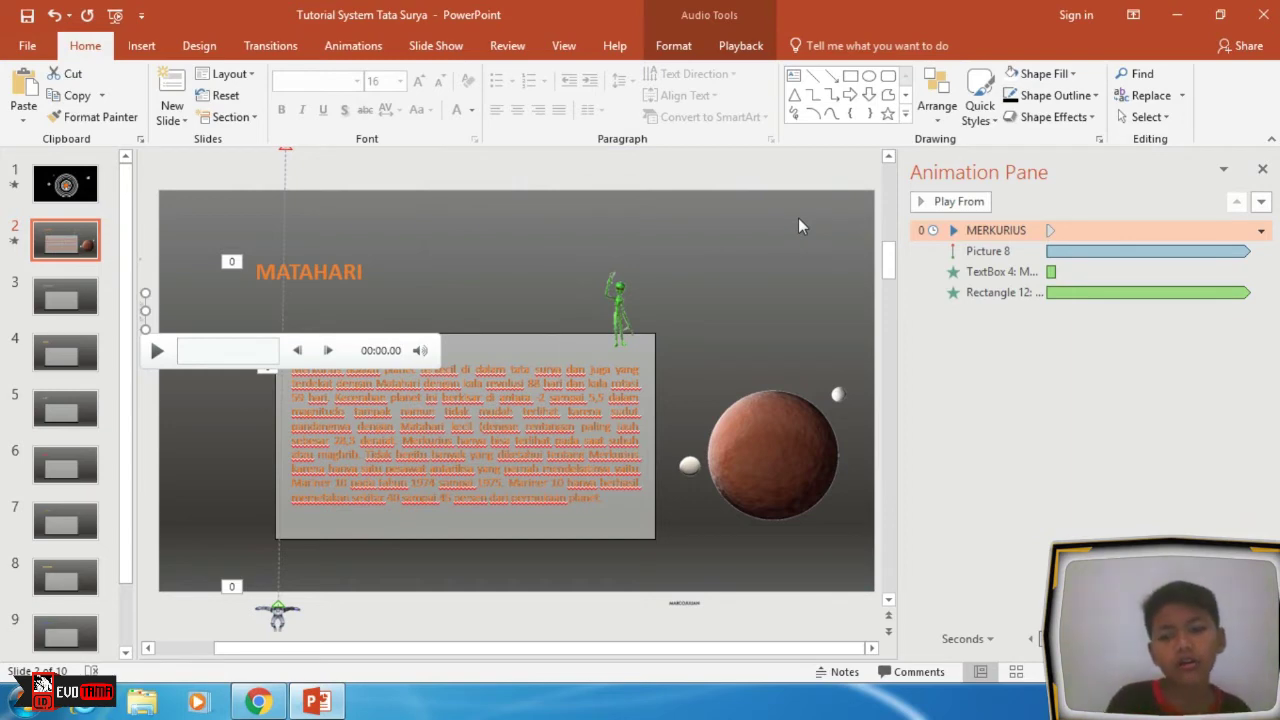
pyautogui.click(545, 383)
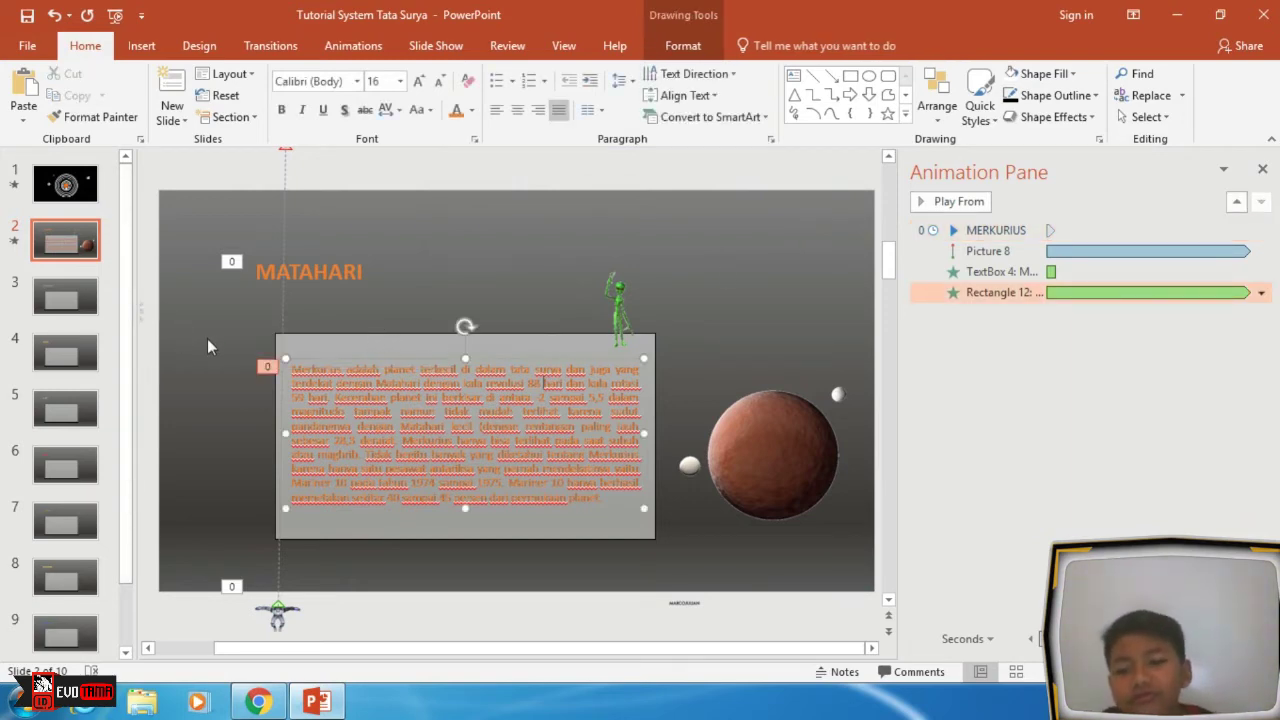
pyautogui.moveTo(239, 346); pyautogui.dragTo(668, 460)
pyautogui.moveTo(650, 507); pyautogui.dragTo(653, 518)
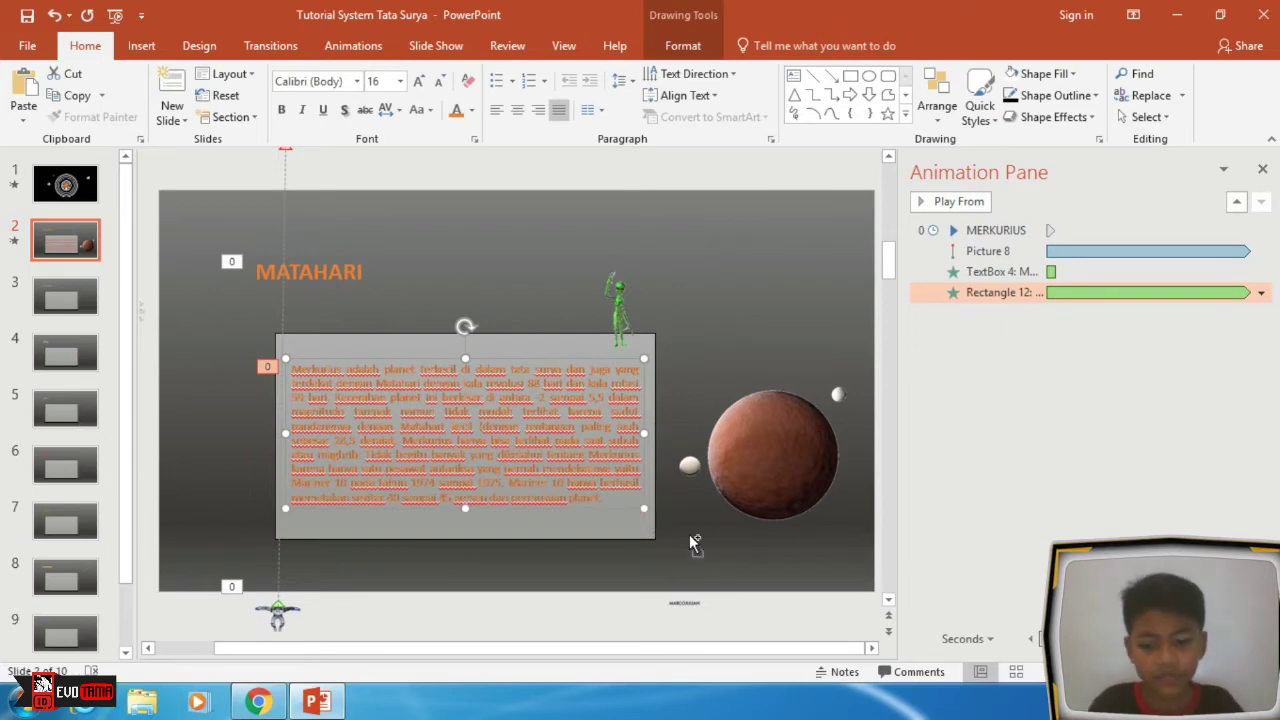
pyautogui.press('Delete')
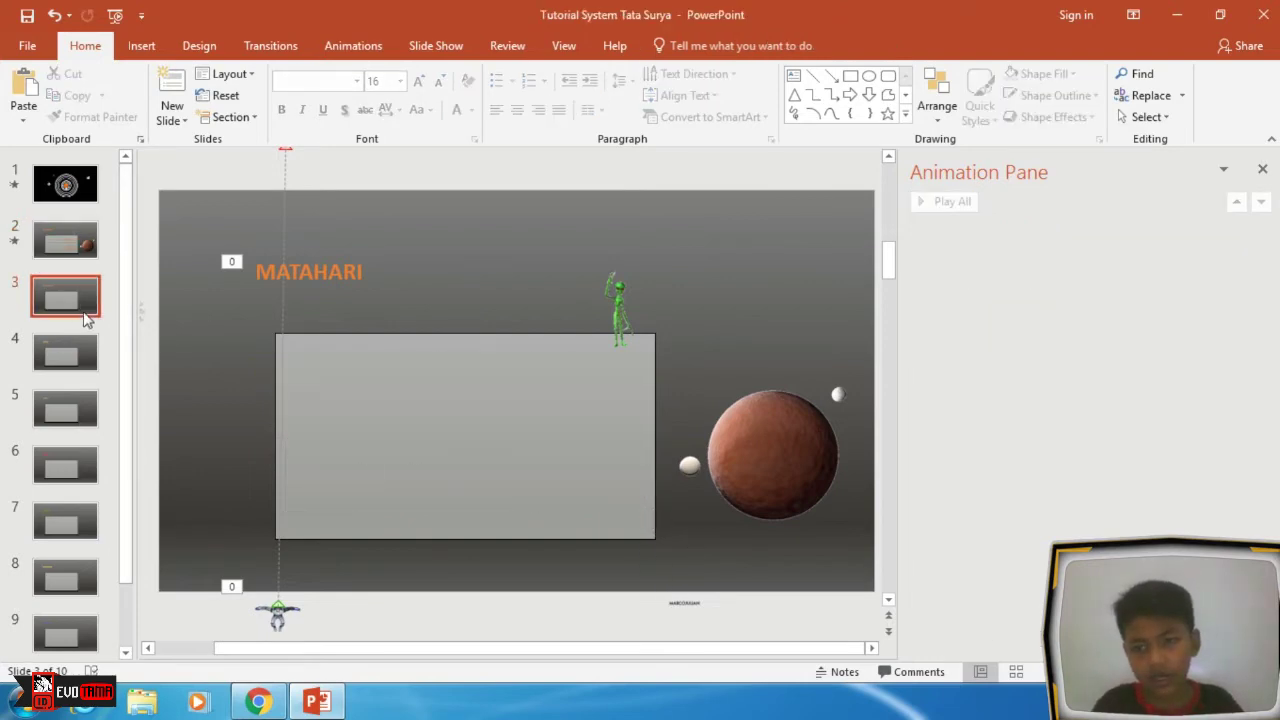
pyautogui.hotkey('ctrl', 'v')
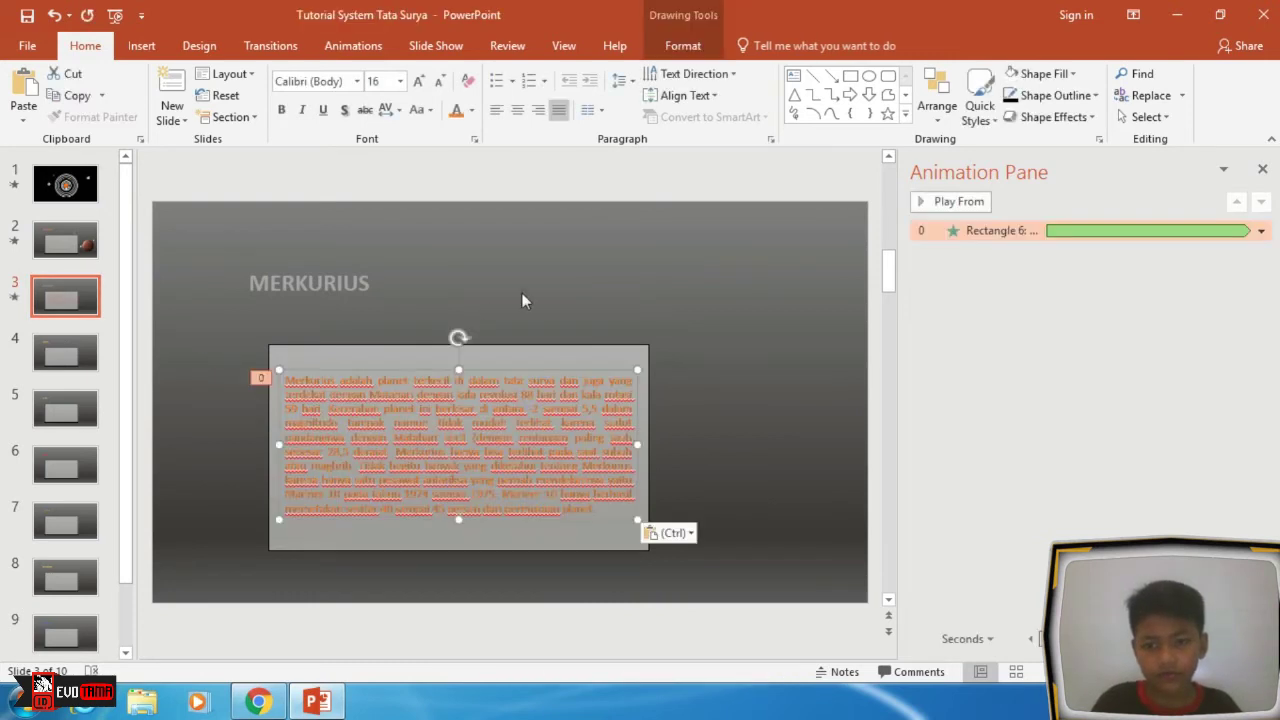
pyautogui.click(568, 265)
# Step: Add a Random Bars entrance animation to the MERKURIUS title on slide 3
pyautogui.click(354, 268)
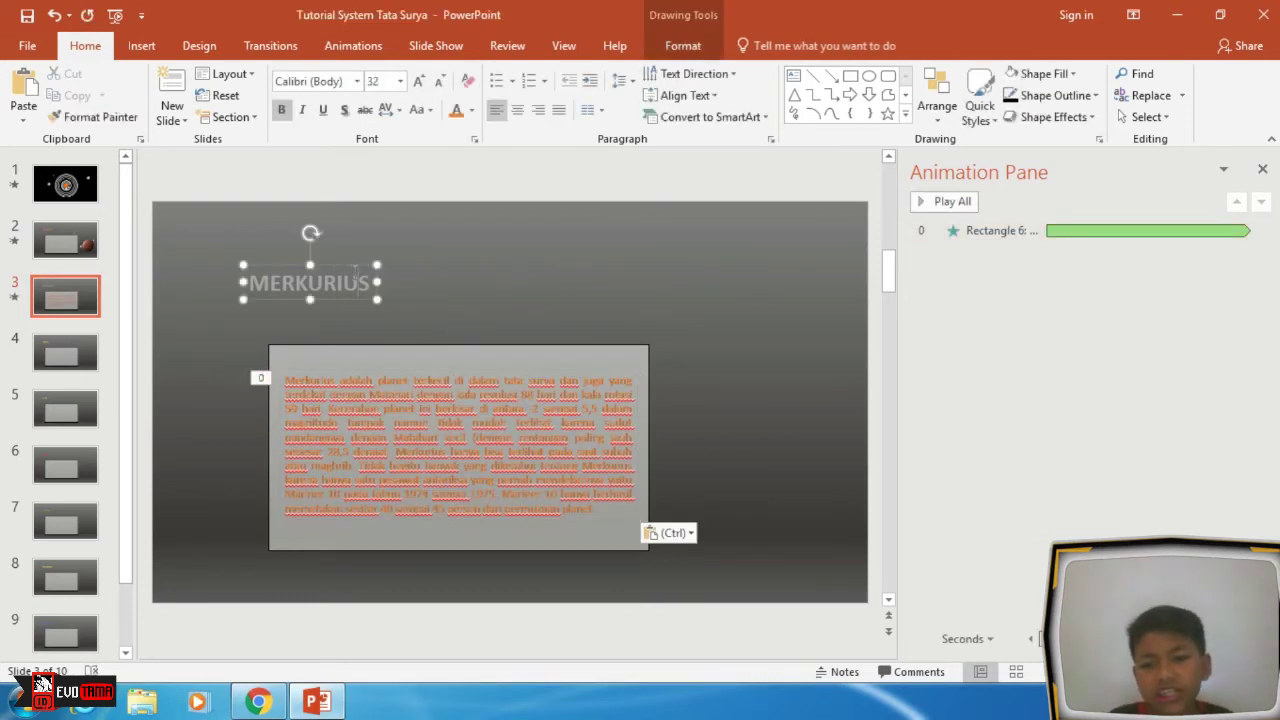
pyautogui.click(355, 46)
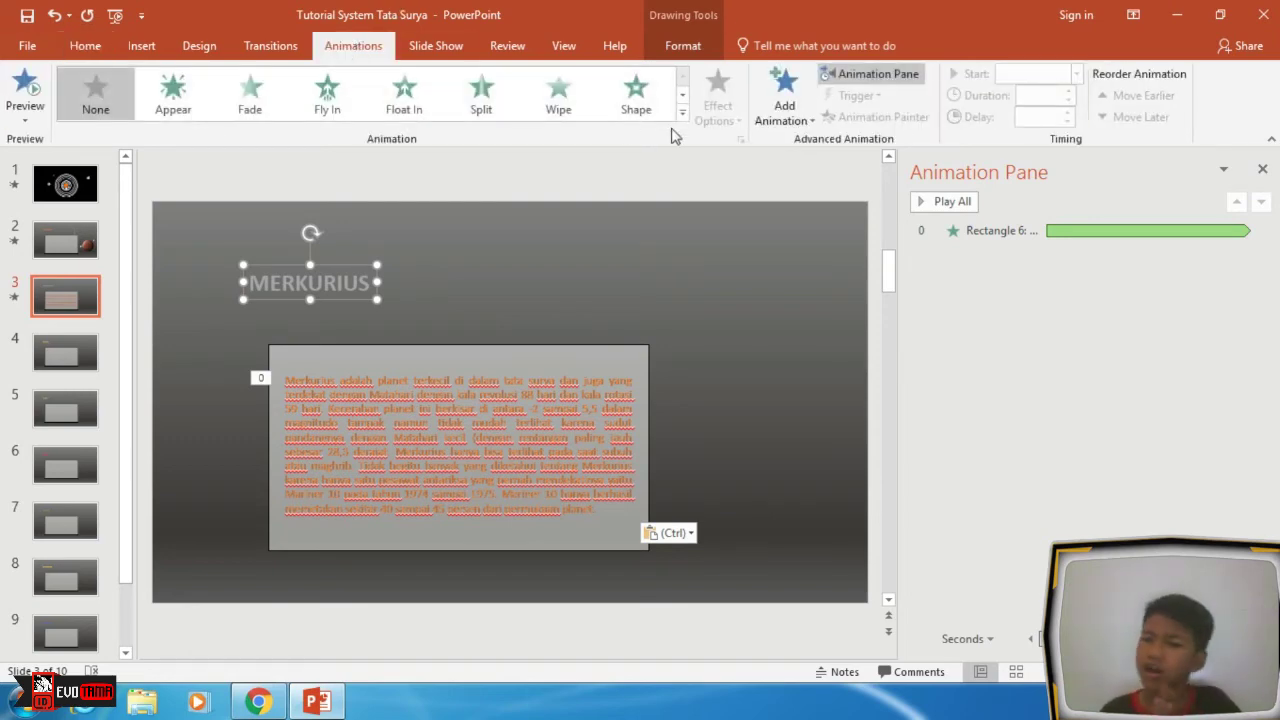
pyautogui.click(786, 100)
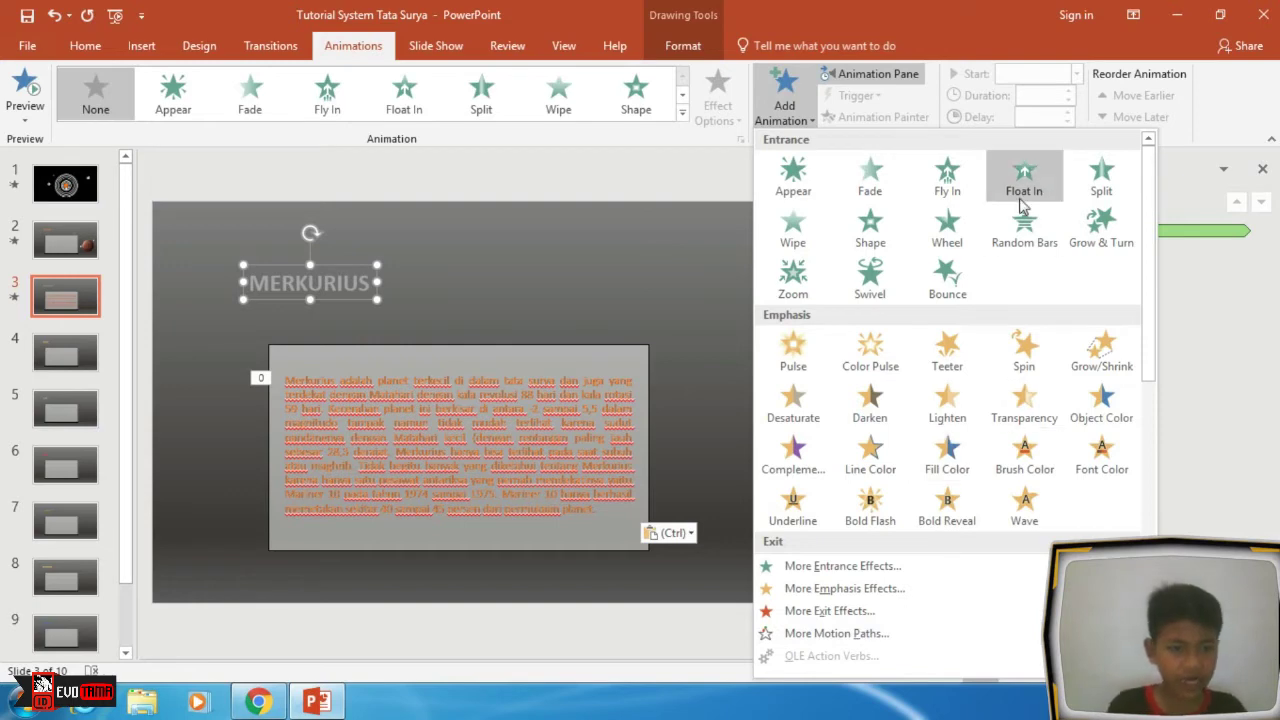
pyautogui.click(1024, 230)
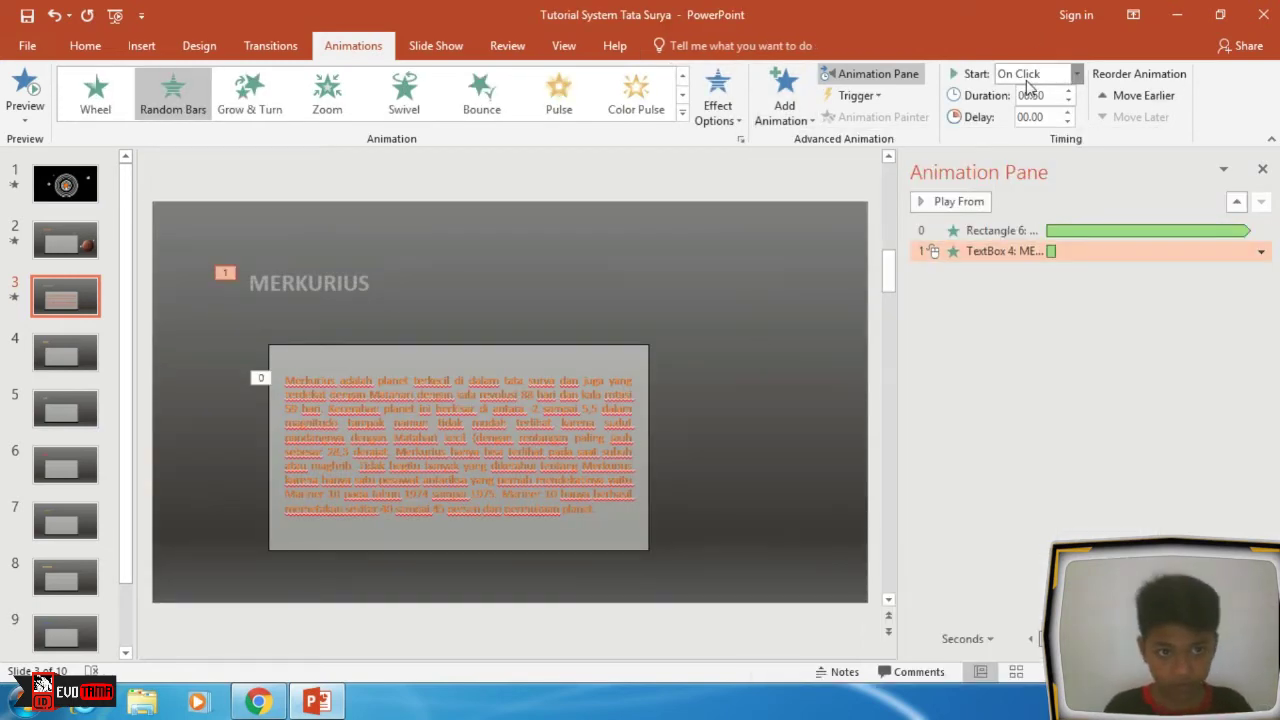
pyautogui.click(692, 288)
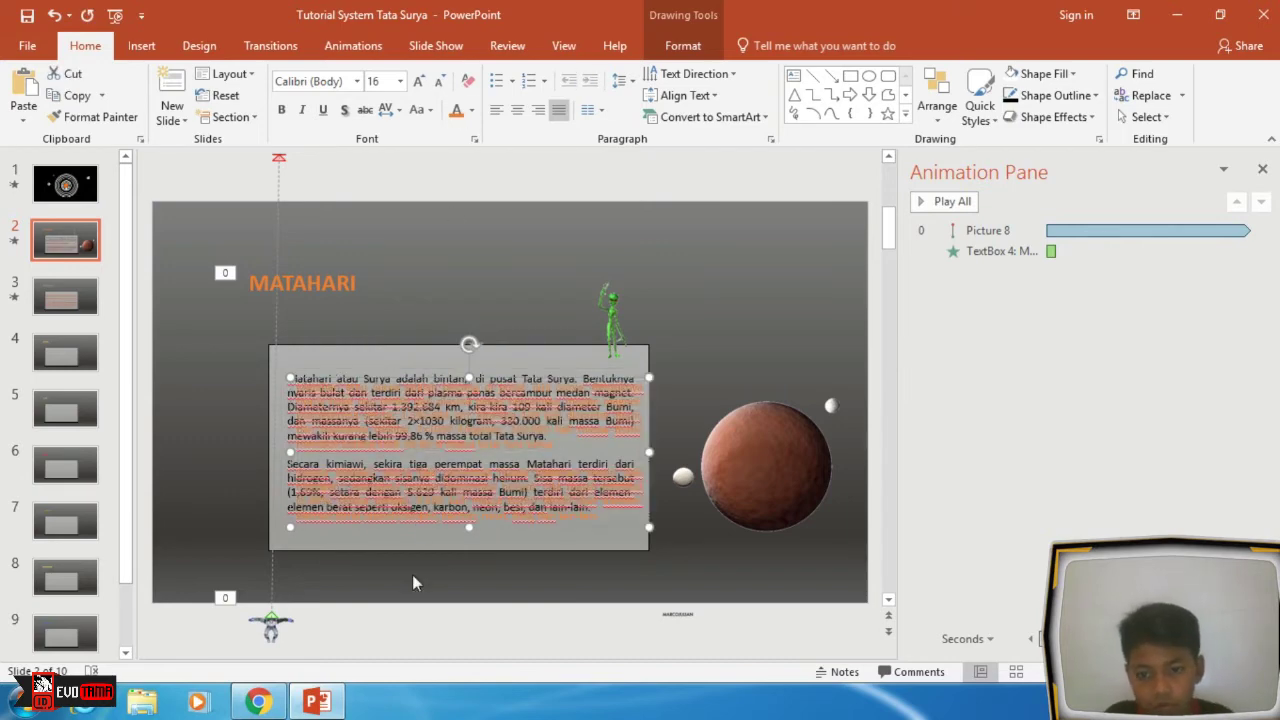
# Step: Set the Matahari paragraph's animation duration to 20 seconds and insert the matahari picture from the planet folder on slide 2
pyautogui.click(757, 214)
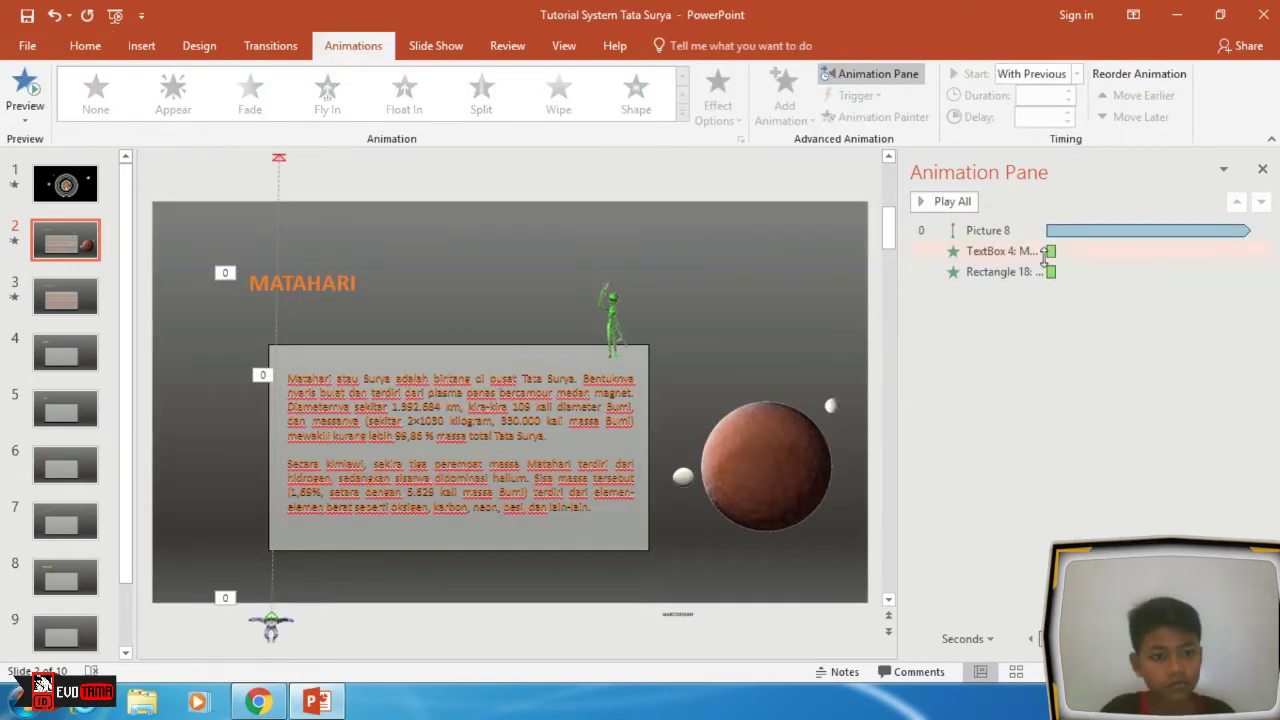
pyautogui.write('20')
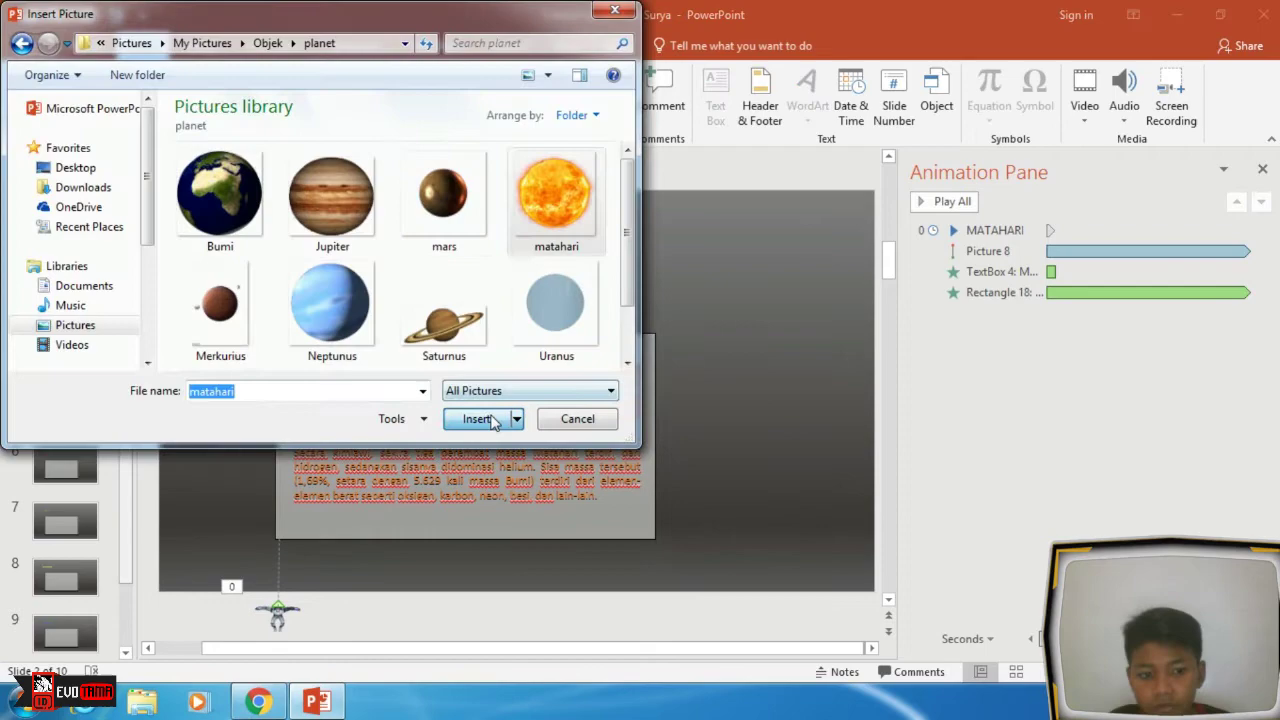
pyautogui.click(500, 417)
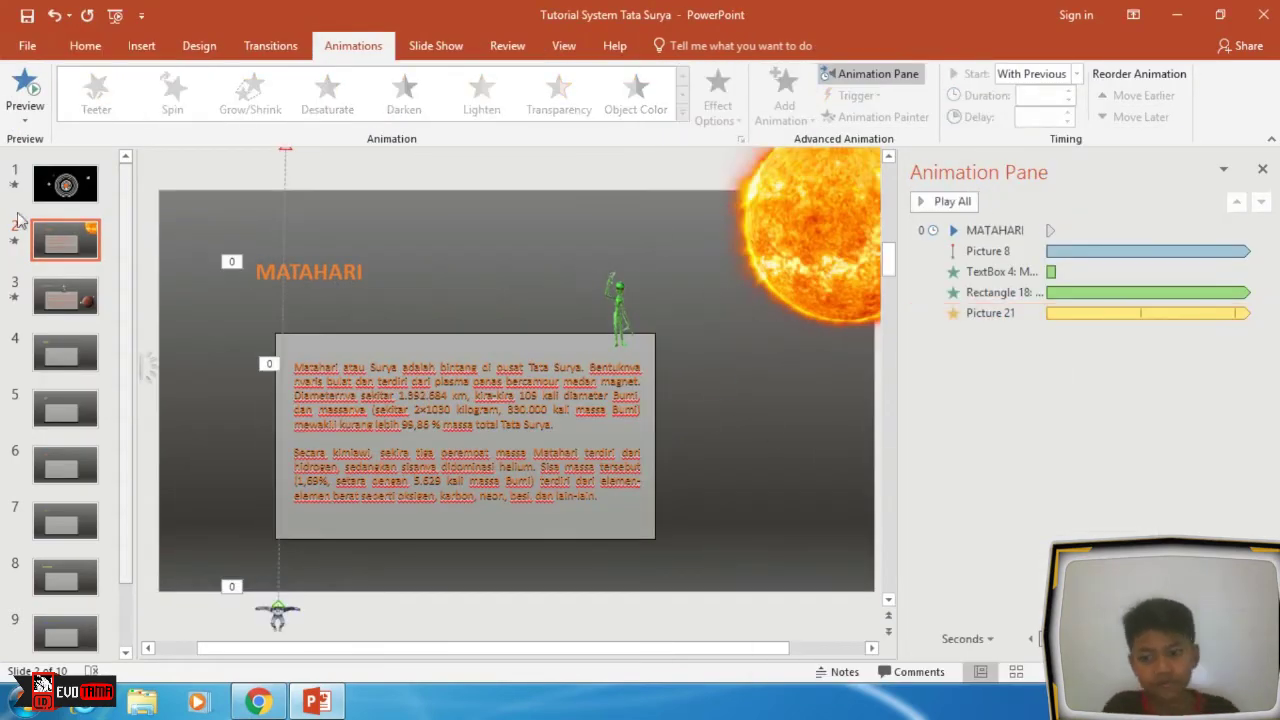
# Step: Insert the astronaut picture named 60 from the Astronot folder on the MERKURIUS slide
pyautogui.click(65, 296)
pyautogui.click(800, 456)
pyautogui.click(141, 45)
pyautogui.click(120, 92)
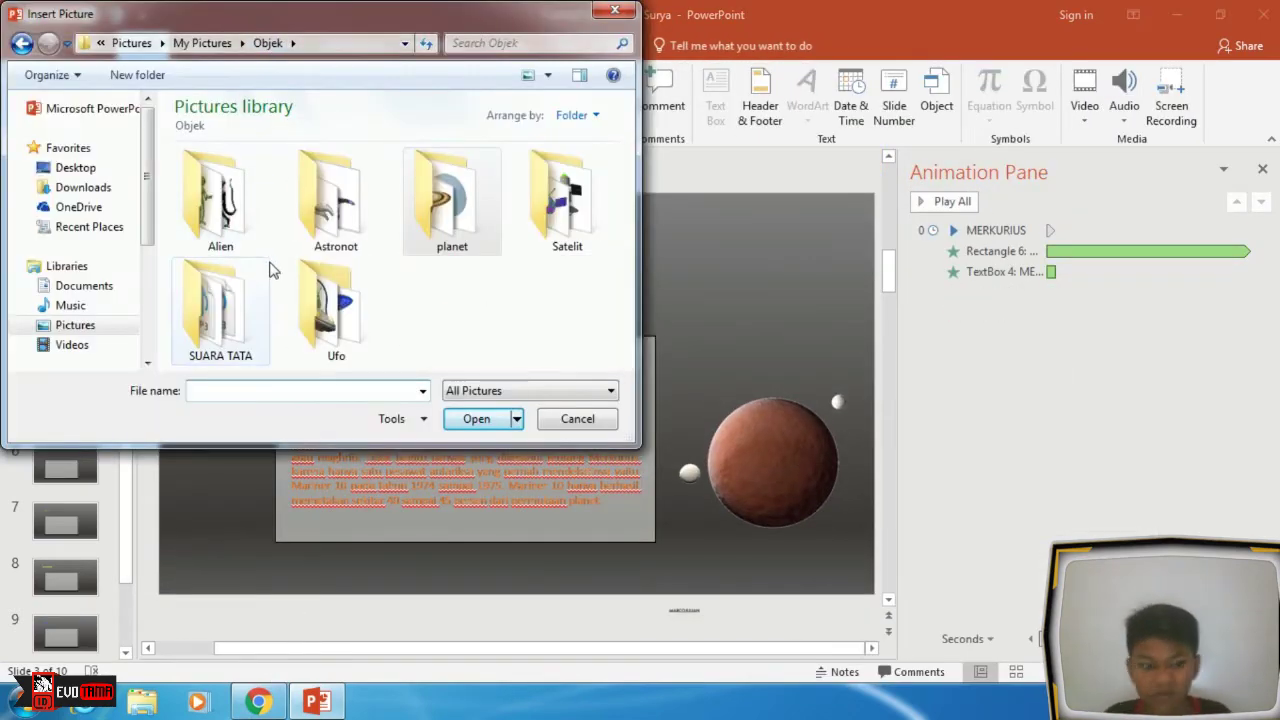
pyautogui.doubleClick(370, 200)
pyautogui.click(223, 190)
pyautogui.click(495, 418)
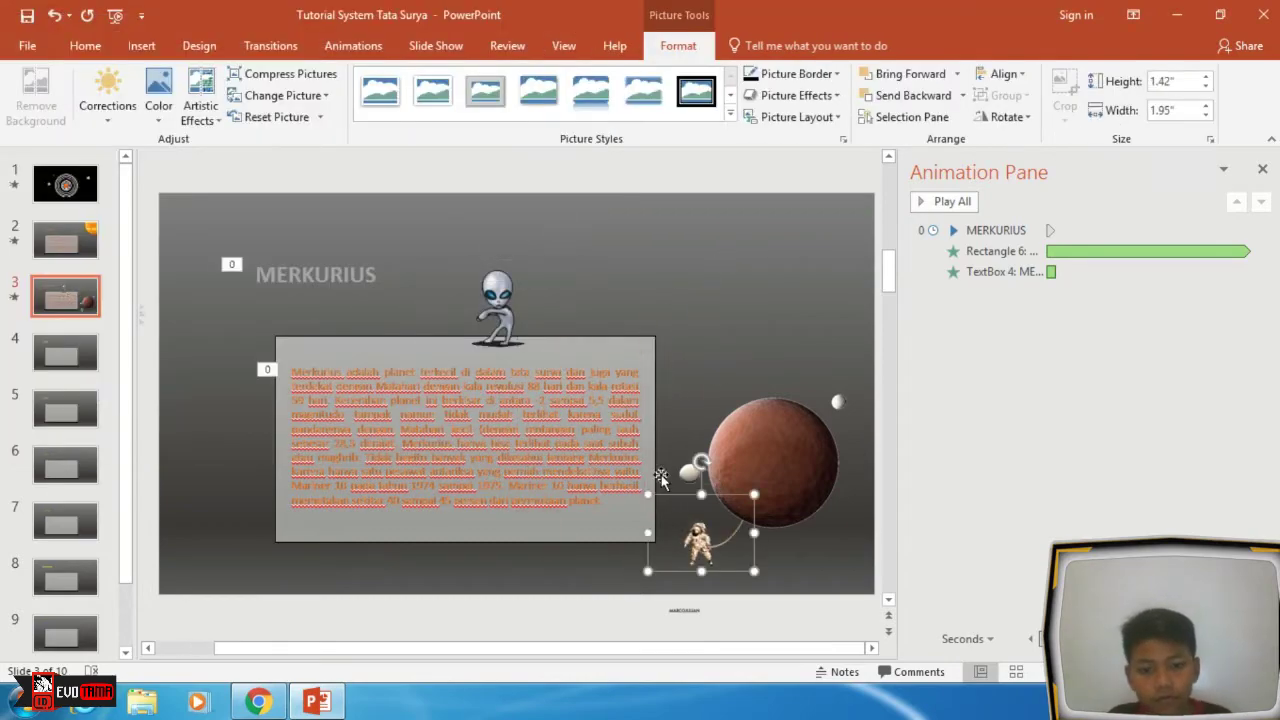
# Step: Insert the rocket picture from the Ufo folder and place it below the lower edge of the MERKURIUS slide
pyautogui.click(576, 278)
pyautogui.click(141, 45)
pyautogui.click(120, 92)
pyautogui.doubleClick(337, 343)
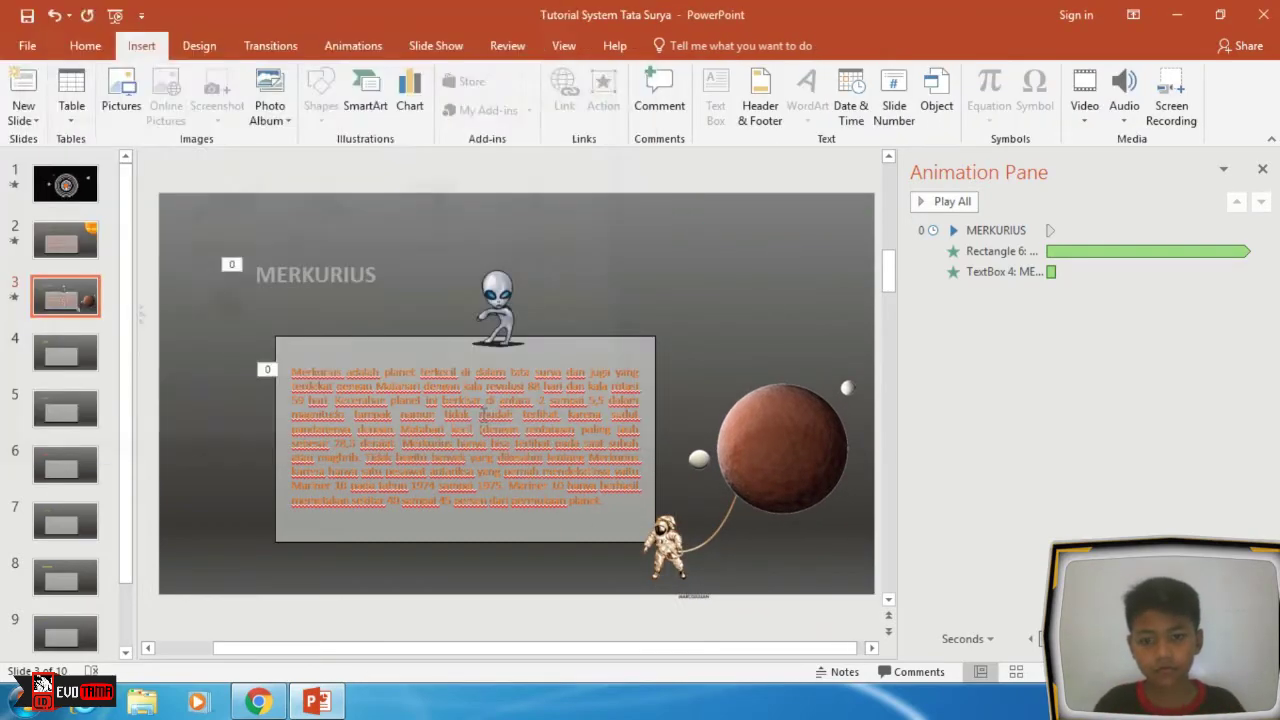
pyautogui.moveTo(516, 390); pyautogui.dragTo(350, 635)
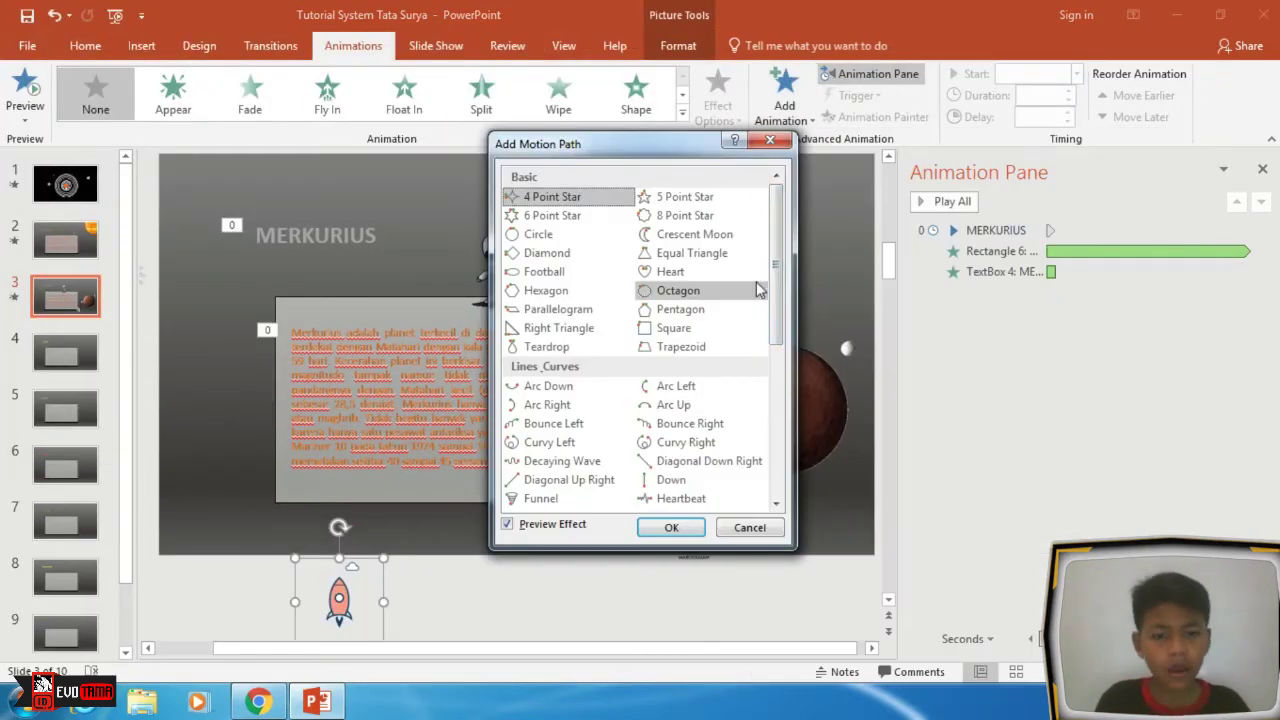
# Step: Add a straight upward motion path to the rocket so that it flies across the MERKURIUS slide
pyautogui.scroll(-5, 657, 371)
pyautogui.click(694, 469)
pyautogui.click(660, 526)
pyautogui.click(1050, 74)
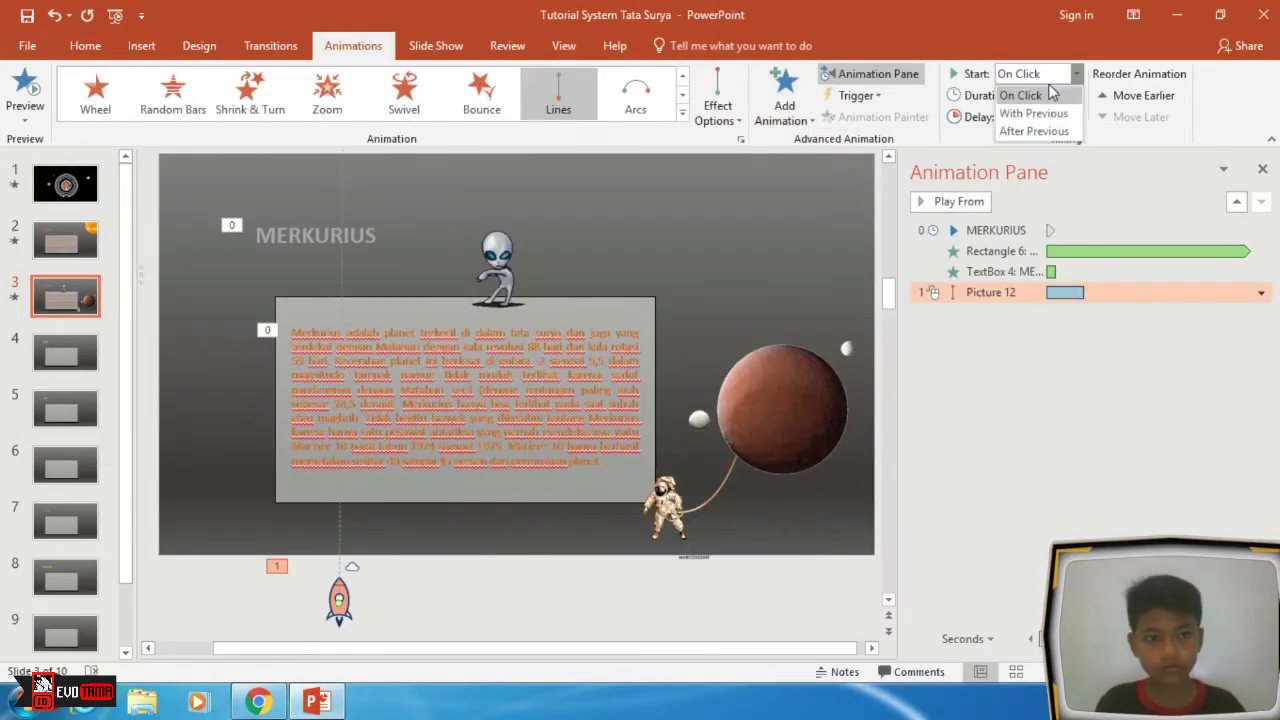
pyautogui.scroll(-3, 657, 309)
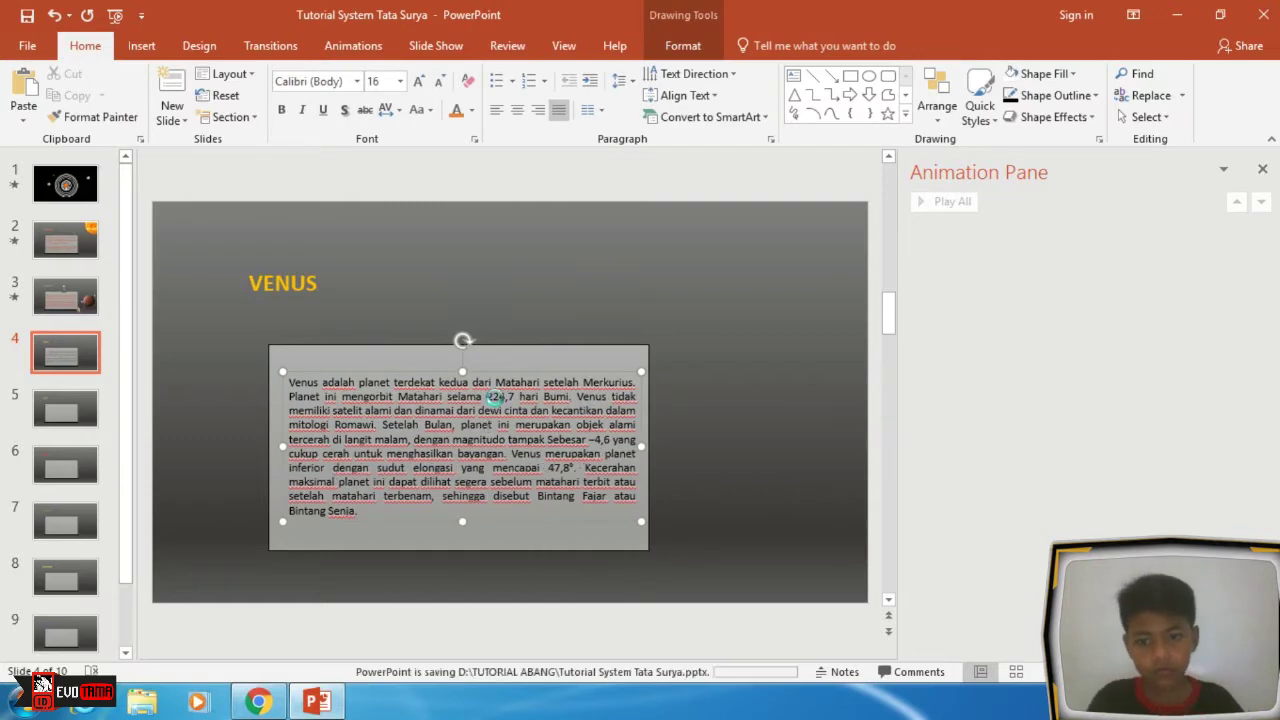
# Step: Color the Venus paragraph gold and set the VENUS title's Fly In animation to start With Previous
pyautogui.hotkey('ctrl', 'a')
pyautogui.click(466, 110)
pyautogui.click(497, 291)
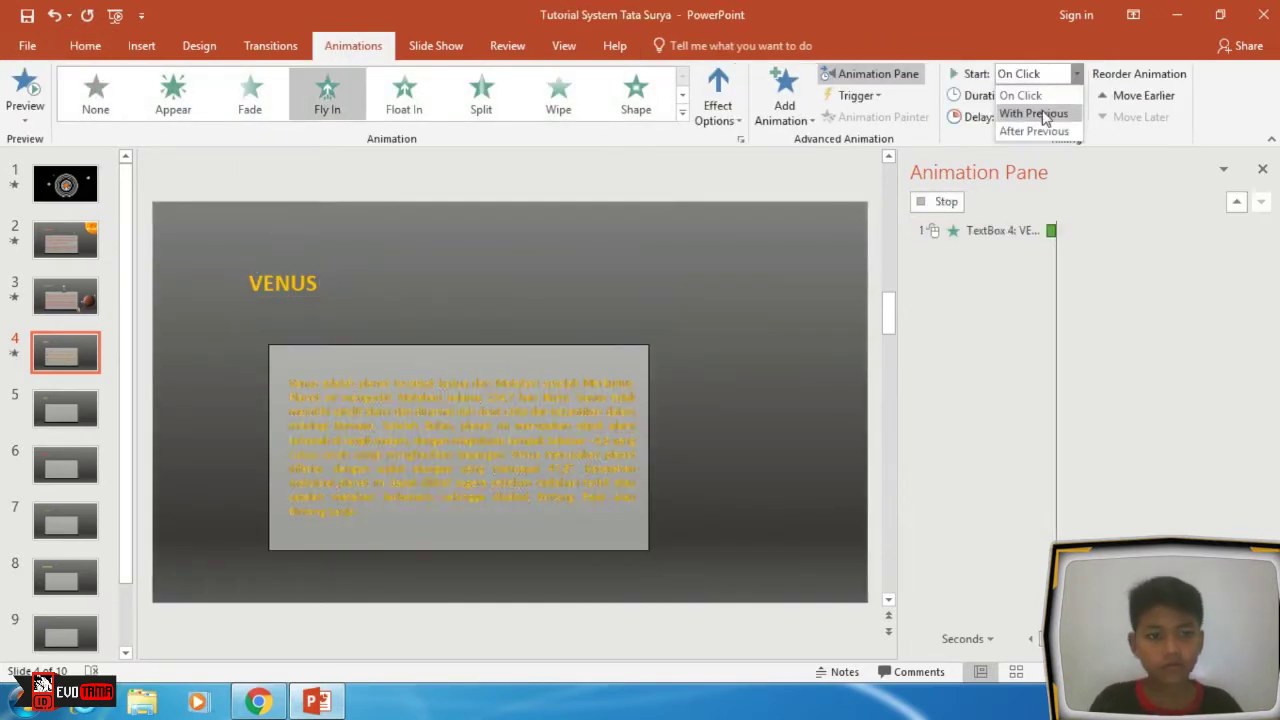
pyautogui.click(1020, 111)
pyautogui.click(558, 264)
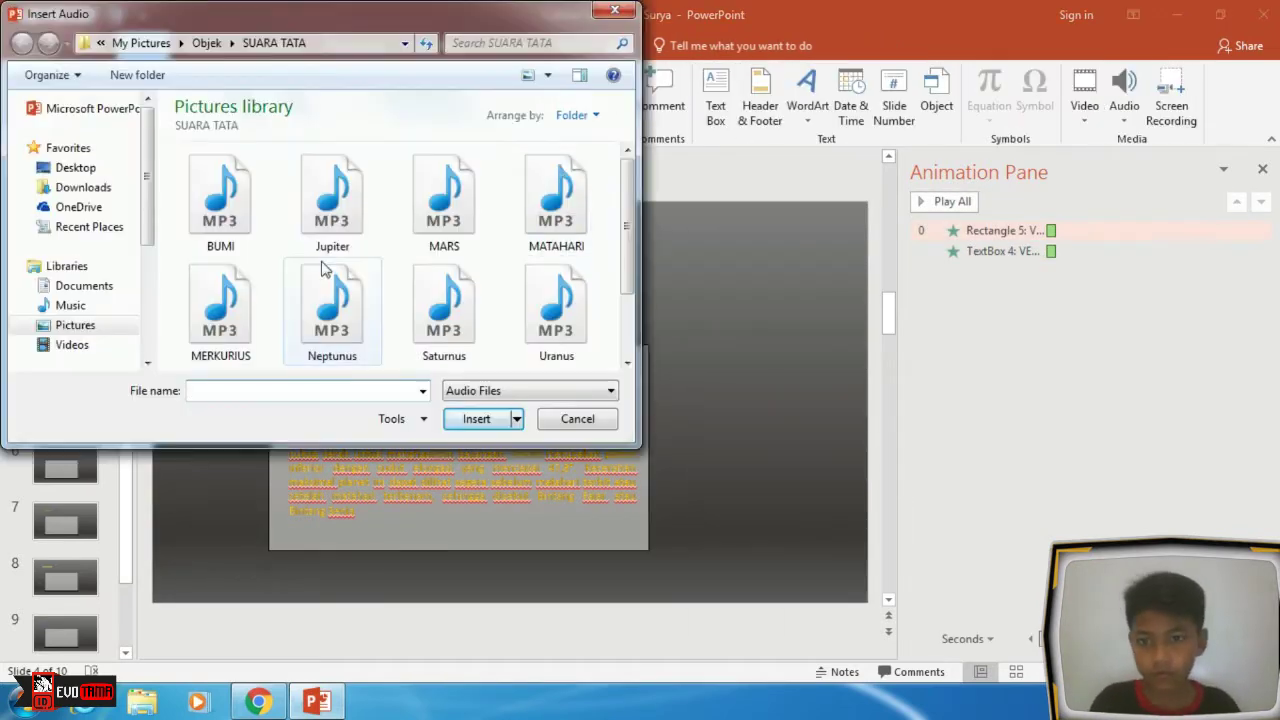
# Step: Insert the Venus narration audio from the SUARA TATA folder and move its icon off the VENUS slide's left edge
pyautogui.scroll(-2, 322, 268)
pyautogui.doubleClick(229, 337)
pyautogui.moveTo(517, 403); pyautogui.dragTo(157, 366)
pyautogui.click(669, 303)
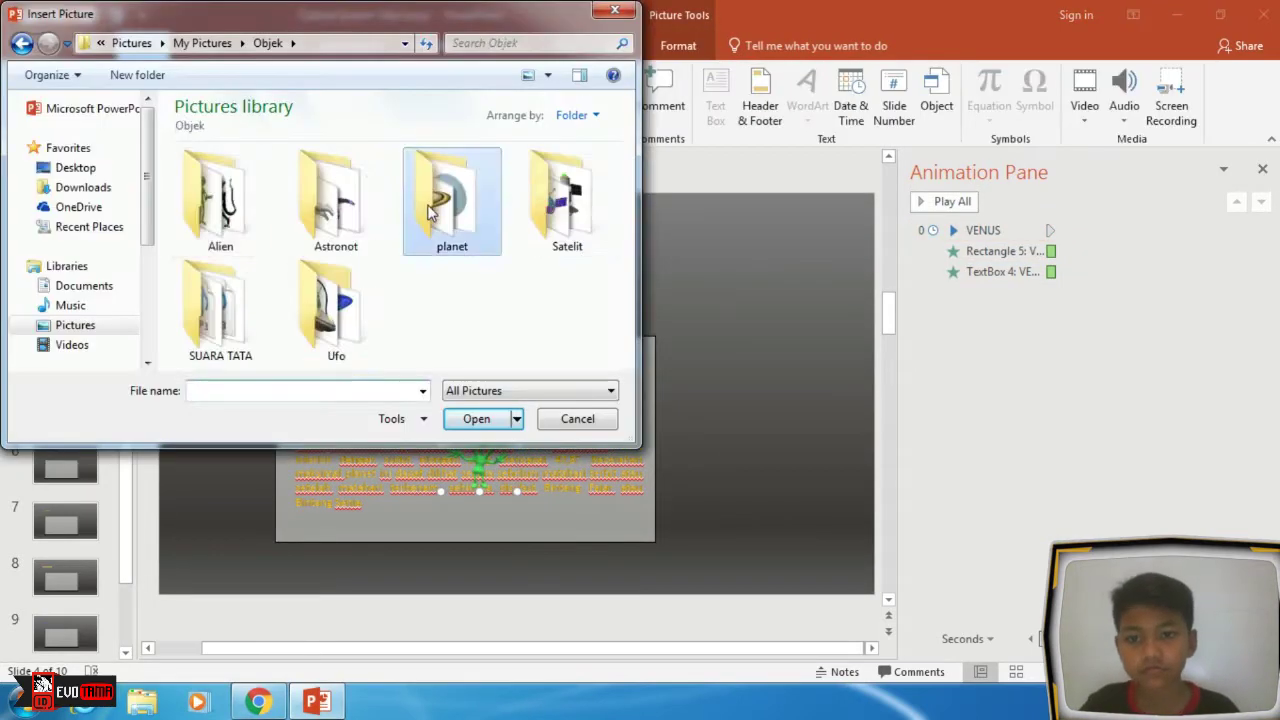
# Step: Add a gray planet picture from the planet folder and the animated-astronaut picture to the VENUS slide
pyautogui.doubleClick(449, 192)
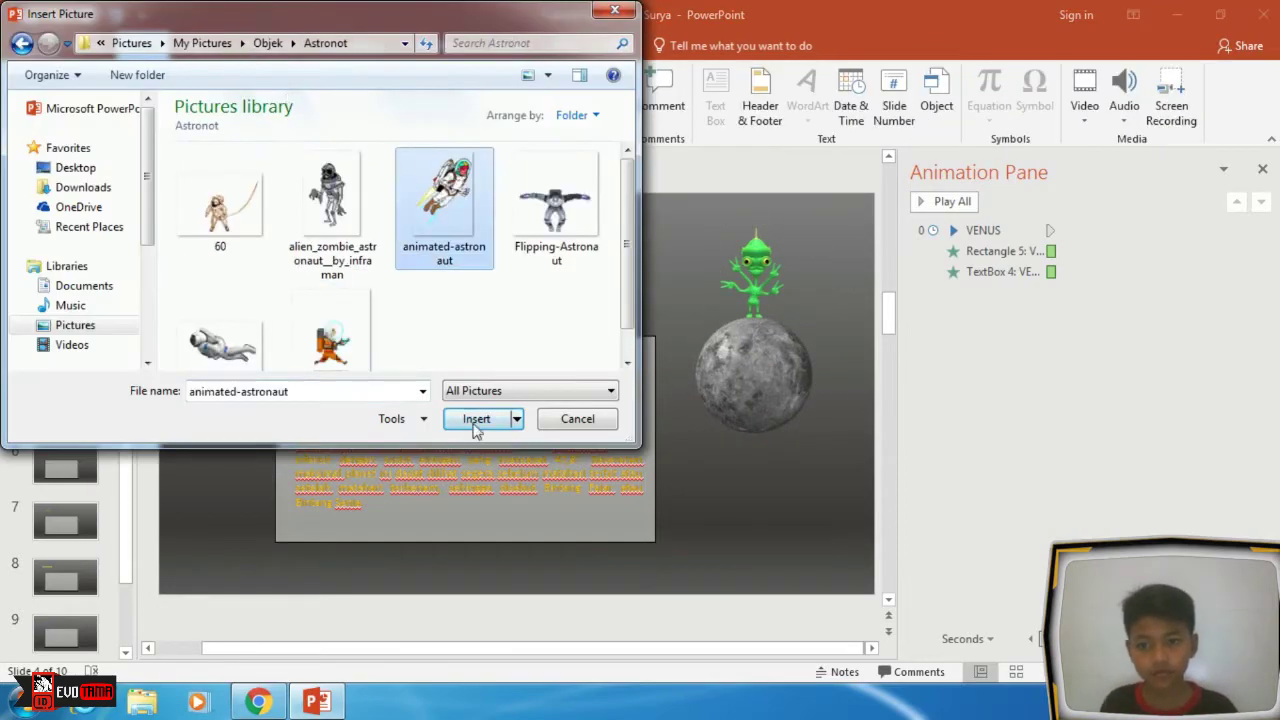
pyautogui.click(480, 418)
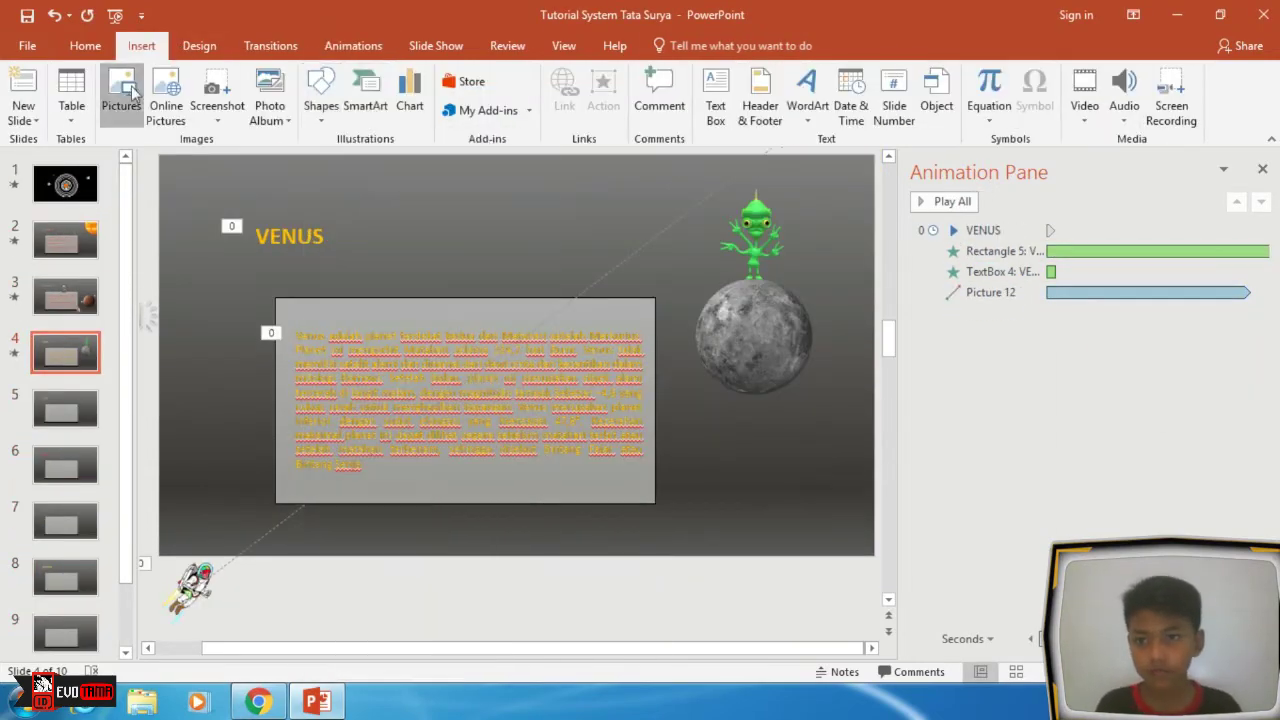
pyautogui.click(122, 95)
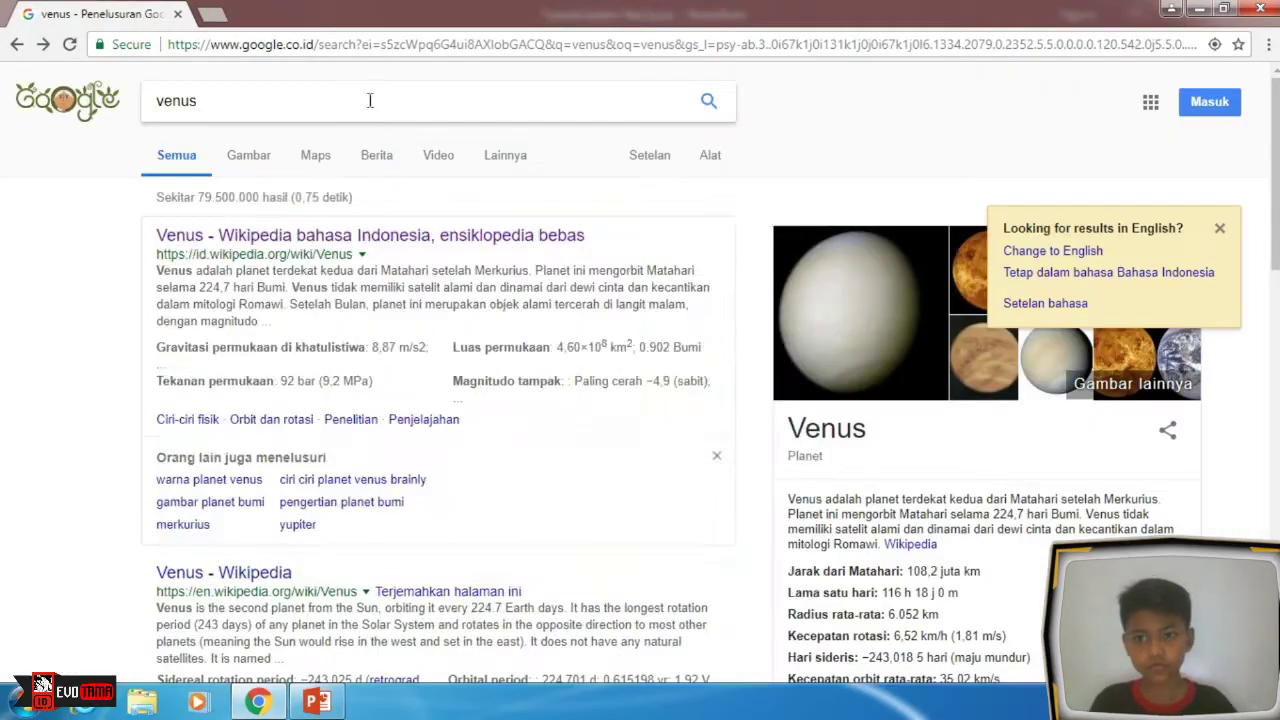
# Step: Look up Bumi on Google for its description and insert the BUMI narration audio on slide 5
pyautogui.write('b')
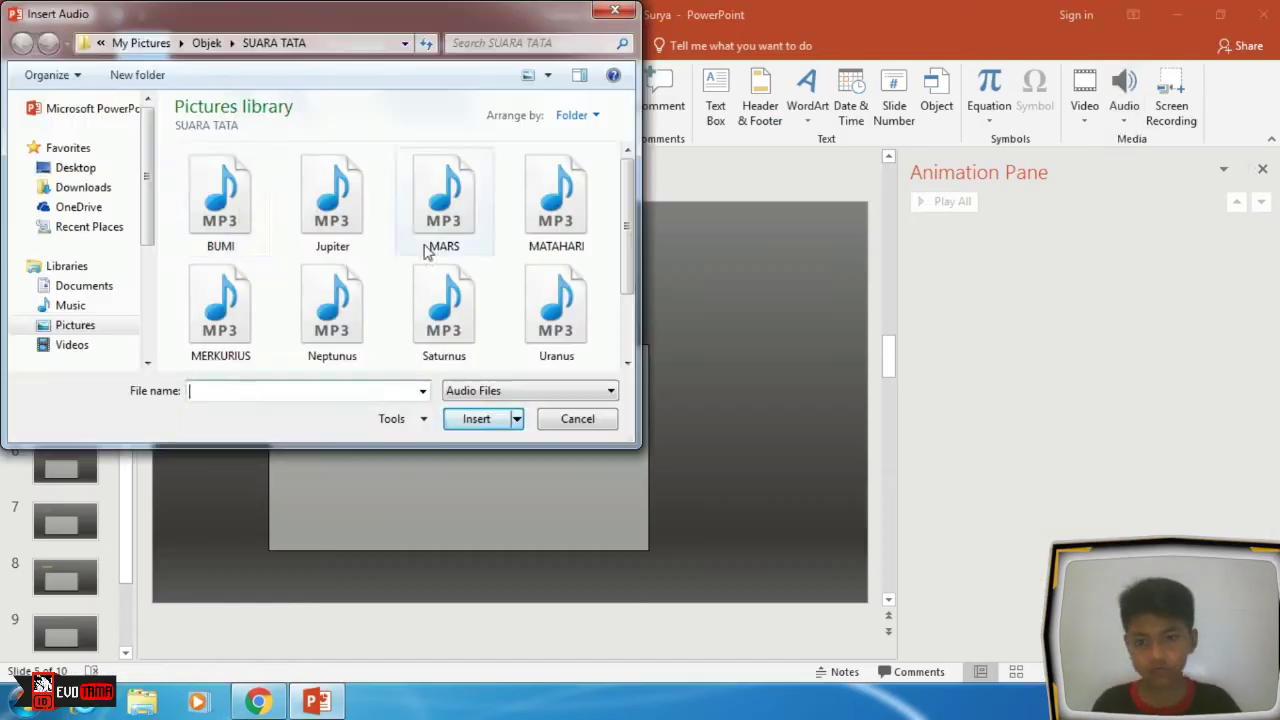
pyautogui.doubleClick(220, 200)
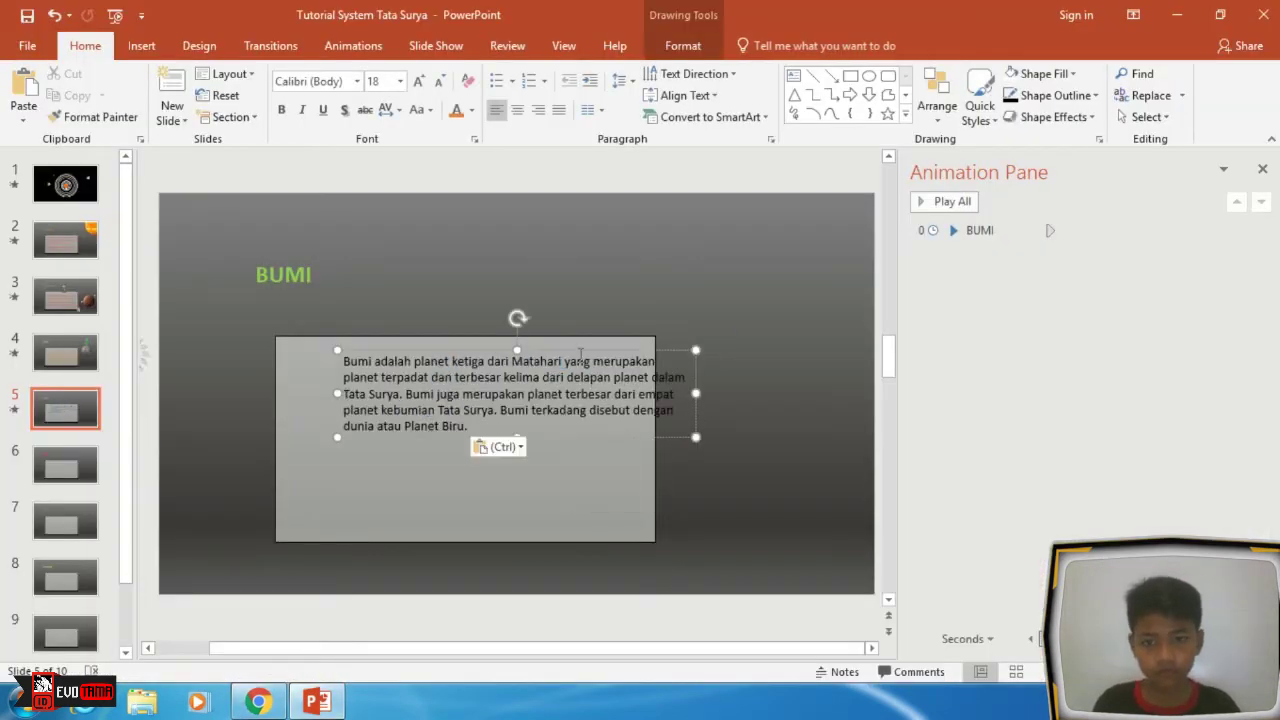
# Step: Format the Bumi paragraph as justified green text and give it a 20-second Wipe animation starting With Previous
pyautogui.hotkey('ctrl', 'a')
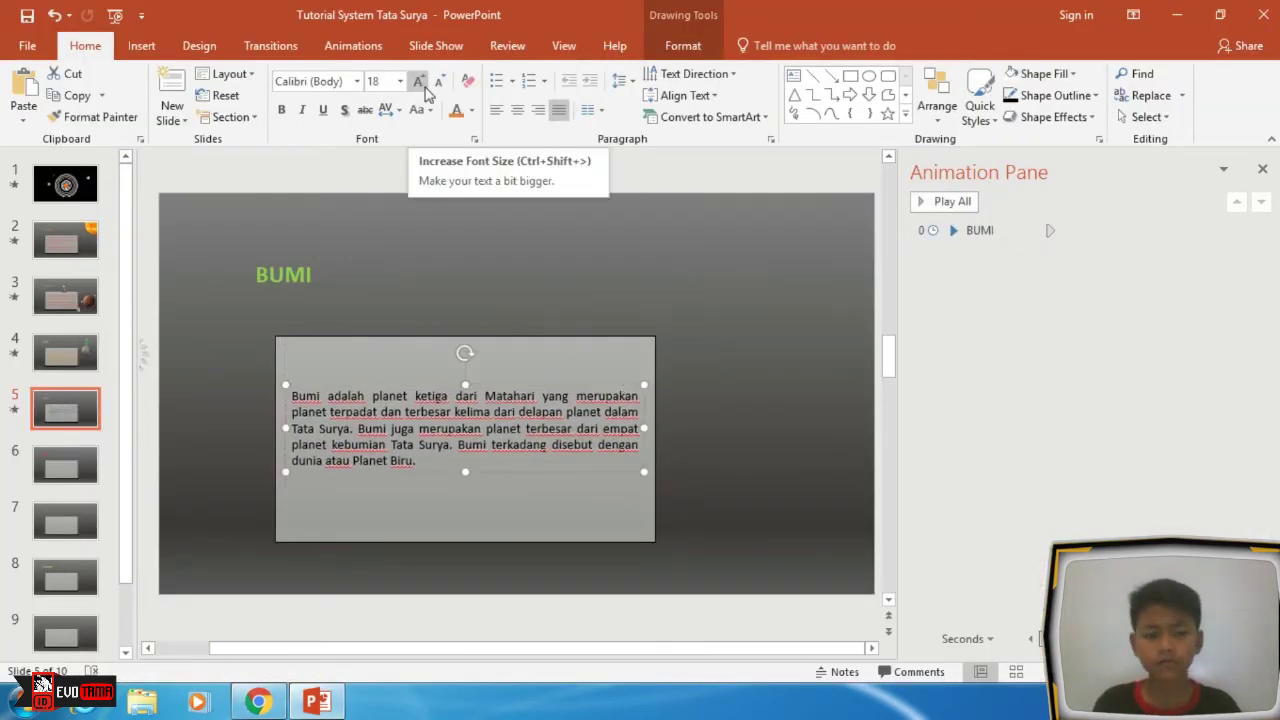
pyautogui.hotkey('ctrl', 'a')
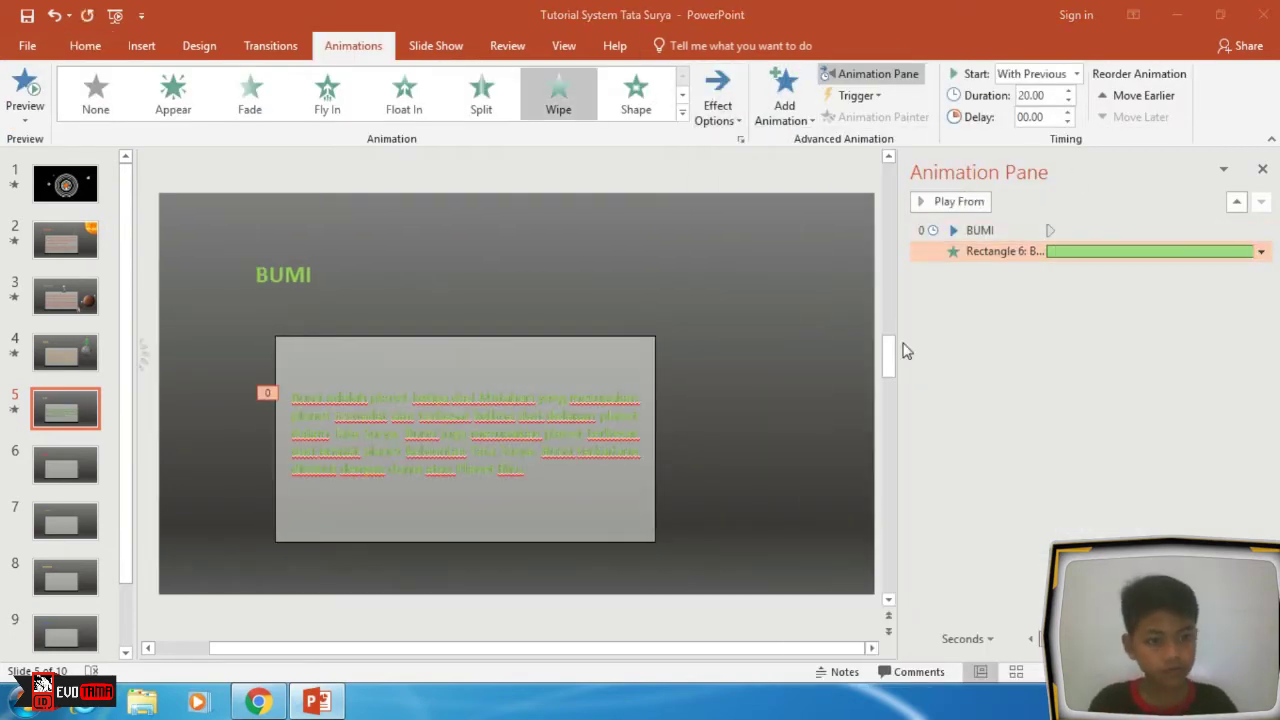
# Step: Insert the Earth picture on the BUMI slide and place it to the right of the text panel
pyautogui.click(141, 45)
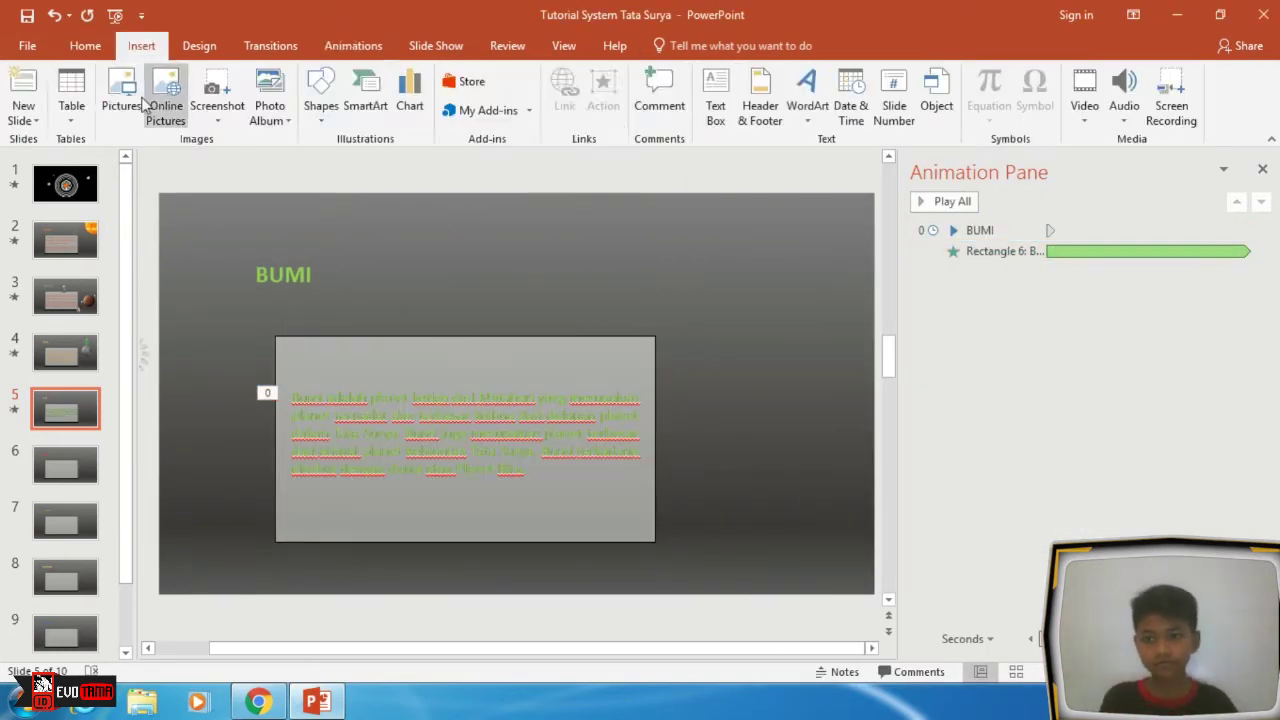
pyautogui.click(122, 95)
pyautogui.doubleClick(336, 330)
pyautogui.moveTo(811, 377); pyautogui.dragTo(836, 377)
# Step: Insert a blue satellite picture and place it below the lower-right corner of the BUMI slide
pyautogui.click(141, 45)
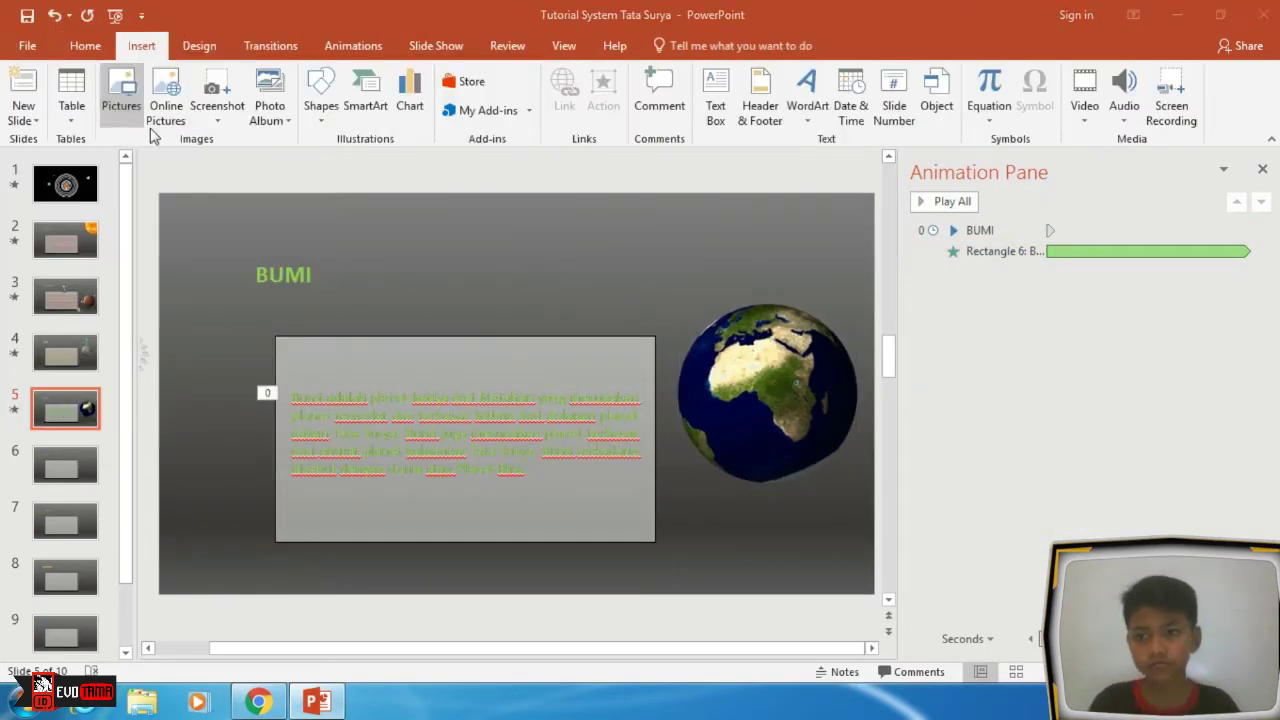
pyautogui.click(122, 95)
pyautogui.doubleClick(223, 200)
pyautogui.scroll(-1, 818, 648)
# Step: Give the satellite a 20-second diagonal line motion path across the slide, starting With Previous, and save the presentation
pyautogui.click(353, 45)
pyautogui.click(682, 113)
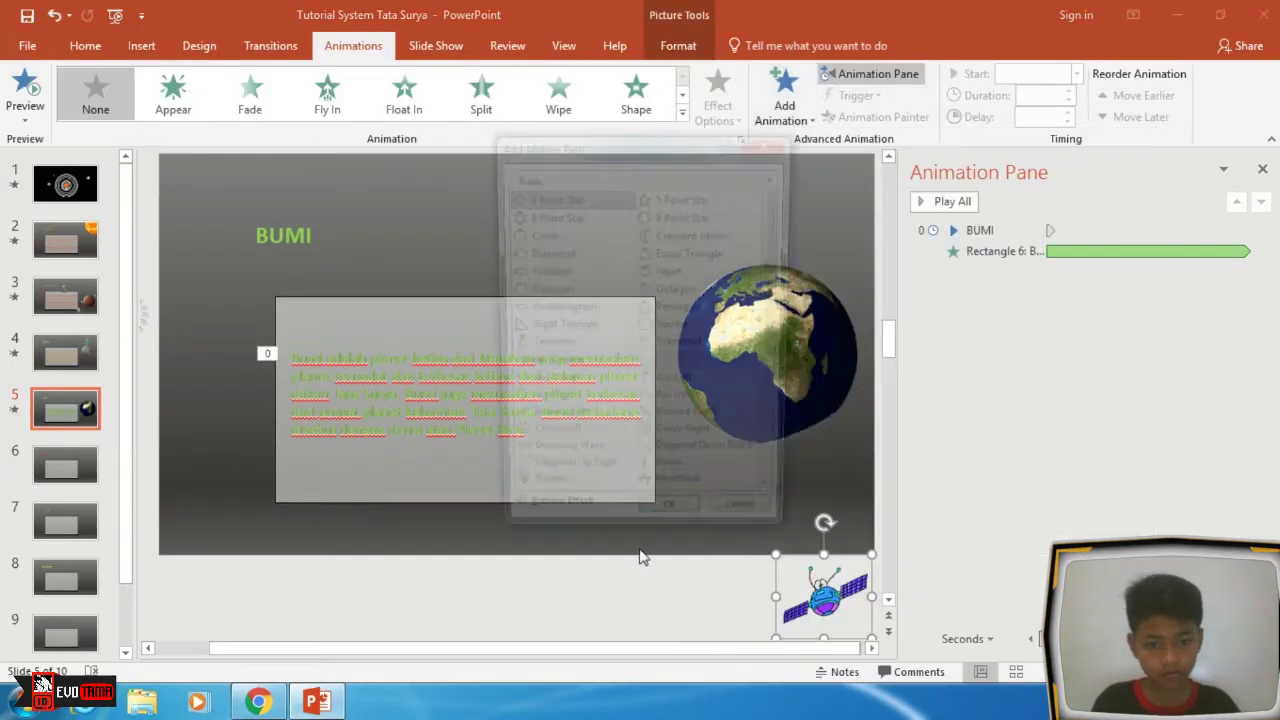
pyautogui.click(515, 520)
pyautogui.press('Return')
pyautogui.doubleClick(990, 271)
pyautogui.click(514, 626)
pyautogui.click(1261, 271)
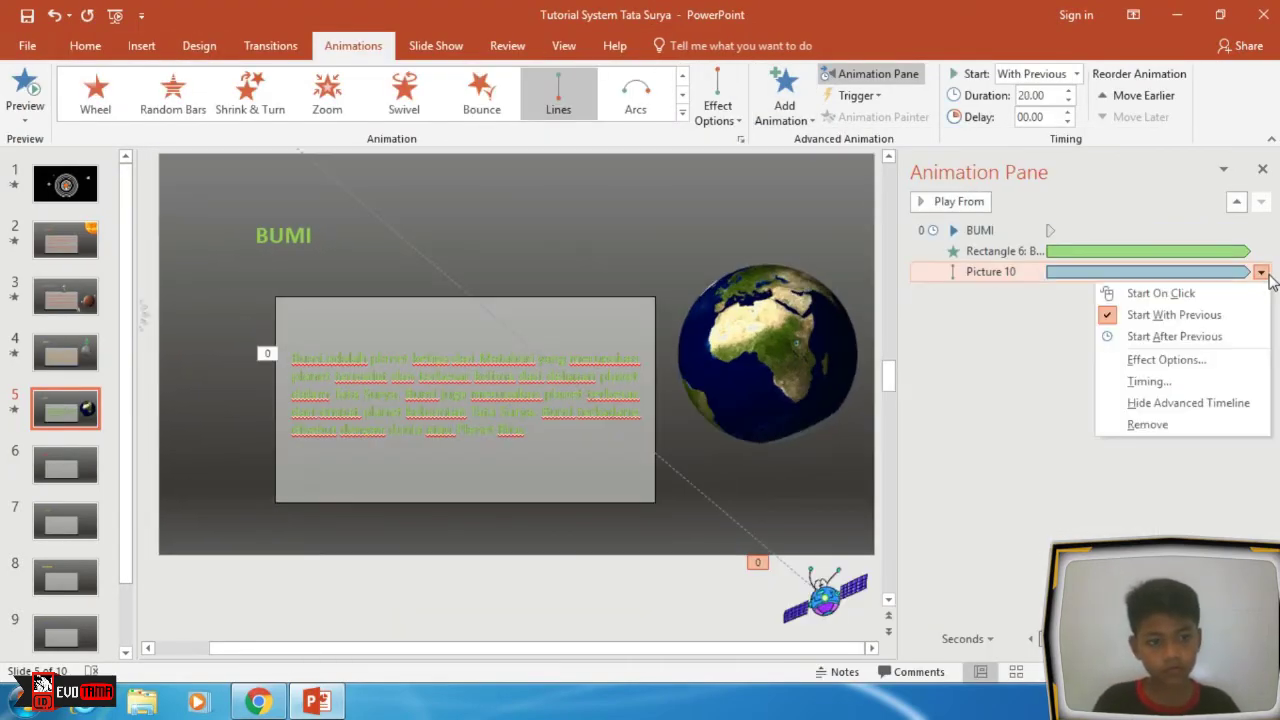
pyautogui.press('Escape')
pyautogui.hotkey('ctrl', 's')
# Step: Insert the floating white astronaut picture from the Astronot folder and place it below the BUMI slide's lower edge
pyautogui.click(141, 45)
pyautogui.click(122, 95)
pyautogui.doubleClick(337, 200)
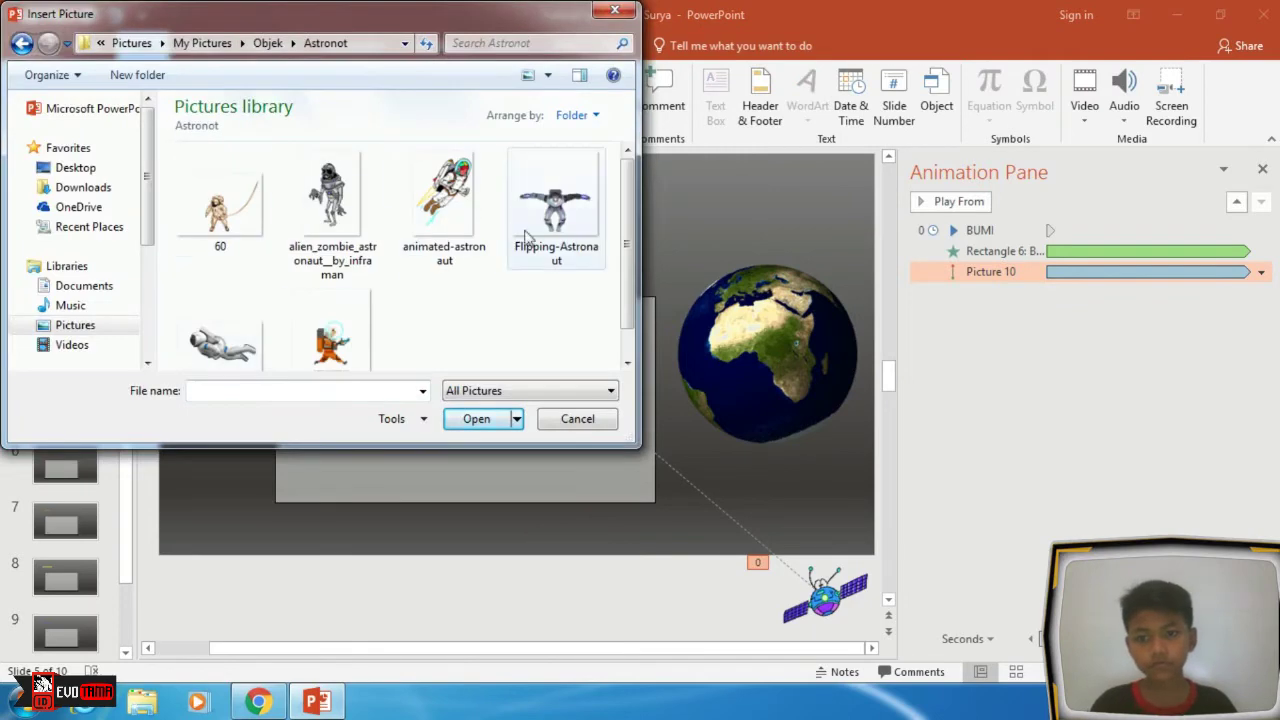
pyautogui.scroll(-1, 400, 300)
pyautogui.click(223, 357)
pyautogui.click(474, 418)
pyautogui.moveTo(643, 333); pyautogui.dragTo(489, 427)
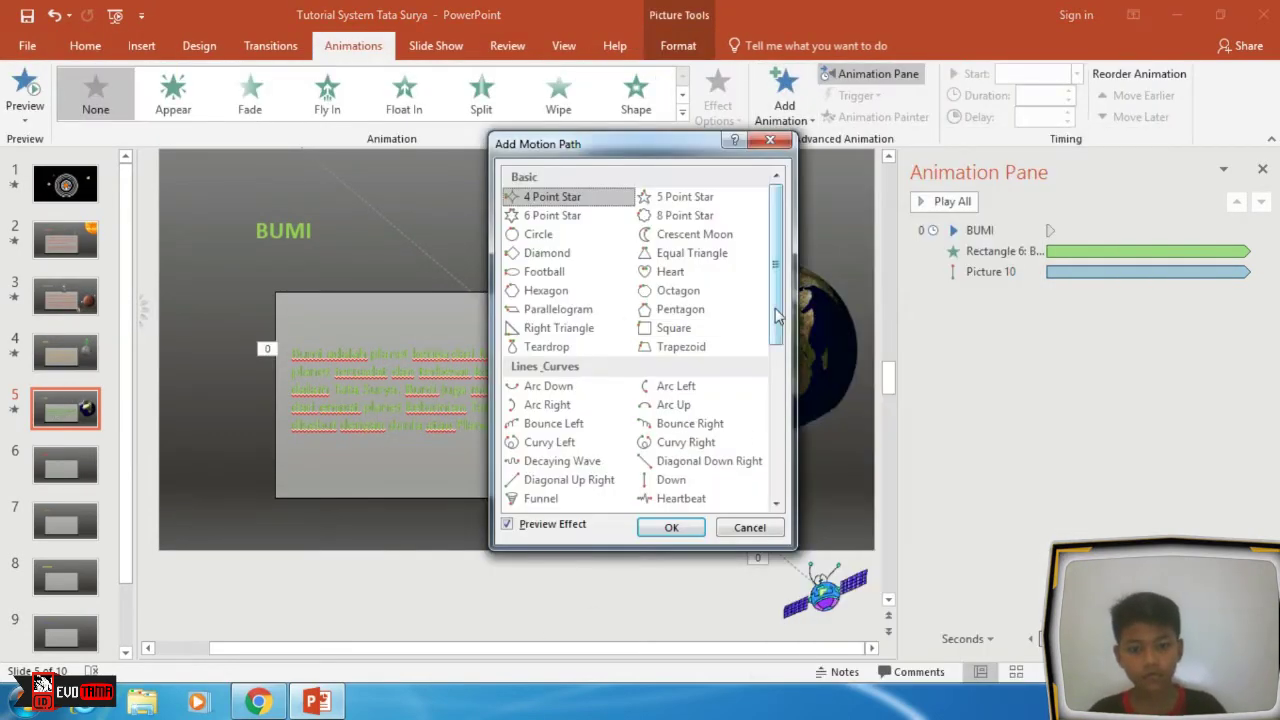
# Step: Add a line motion path from the floating astronaut up to the Earth, starting With Previous and lasting 21 seconds
pyautogui.click(663, 526)
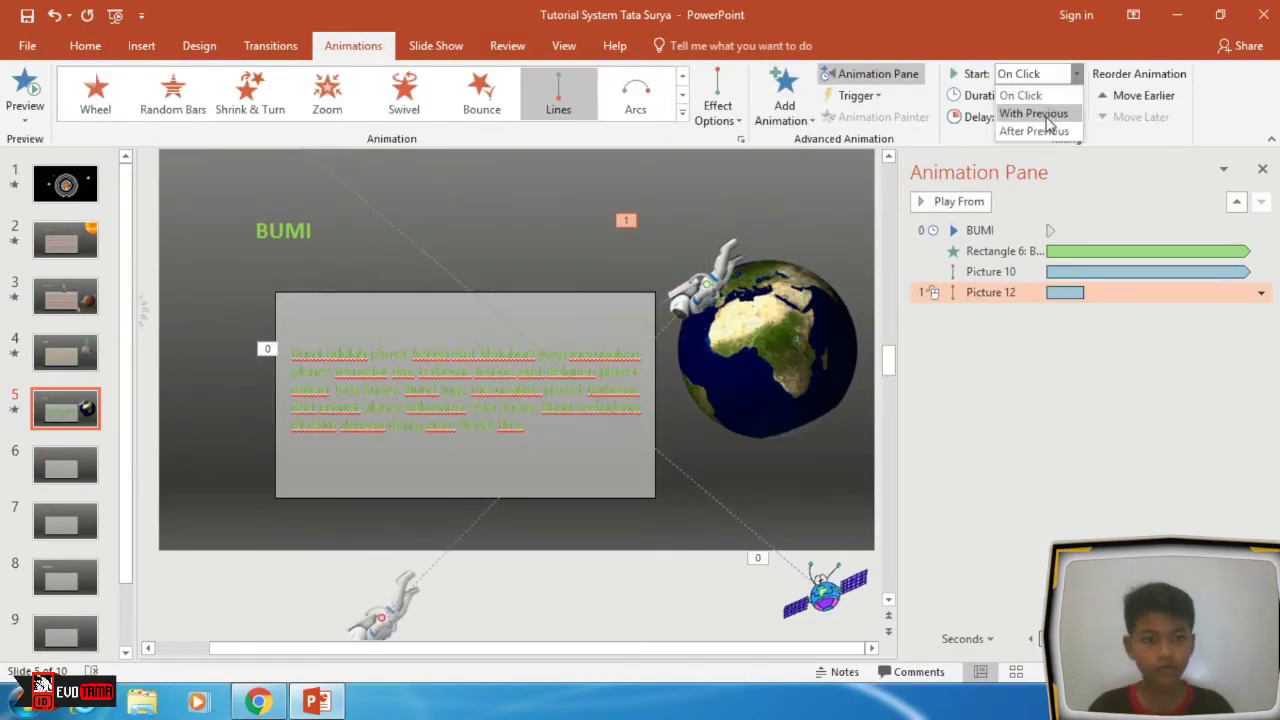
pyautogui.click(1047, 122)
pyautogui.click(1261, 292)
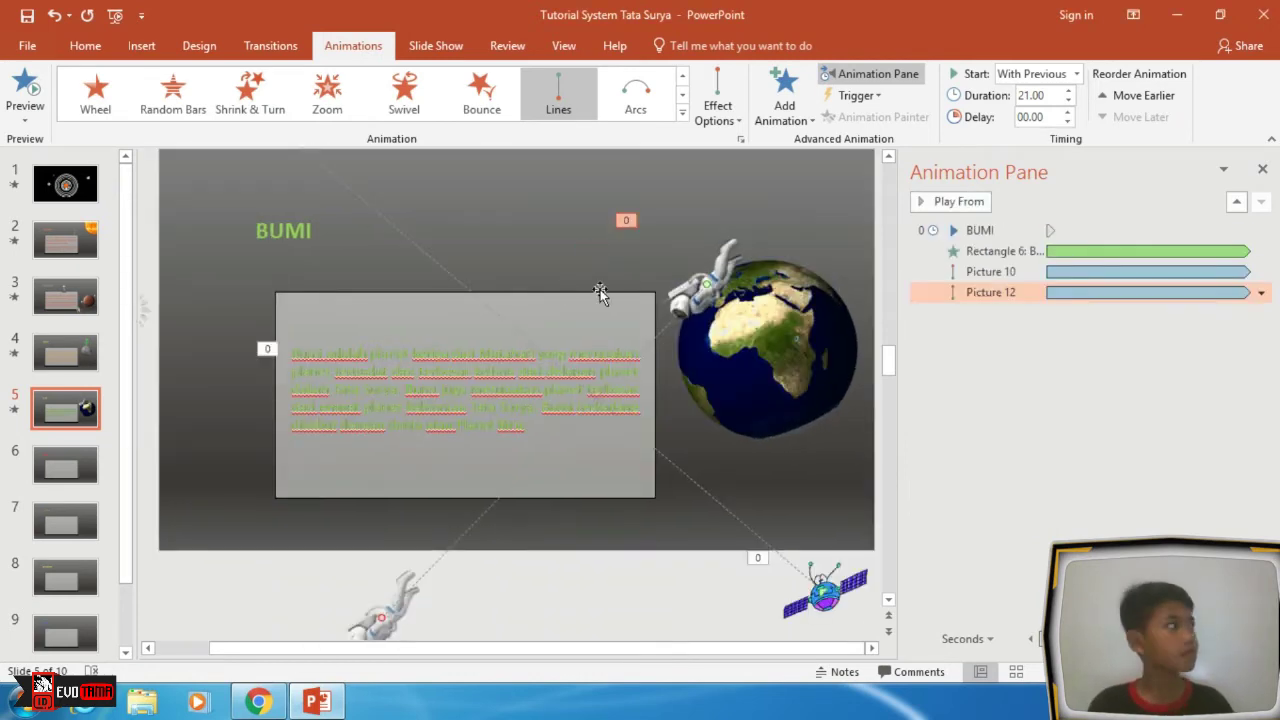